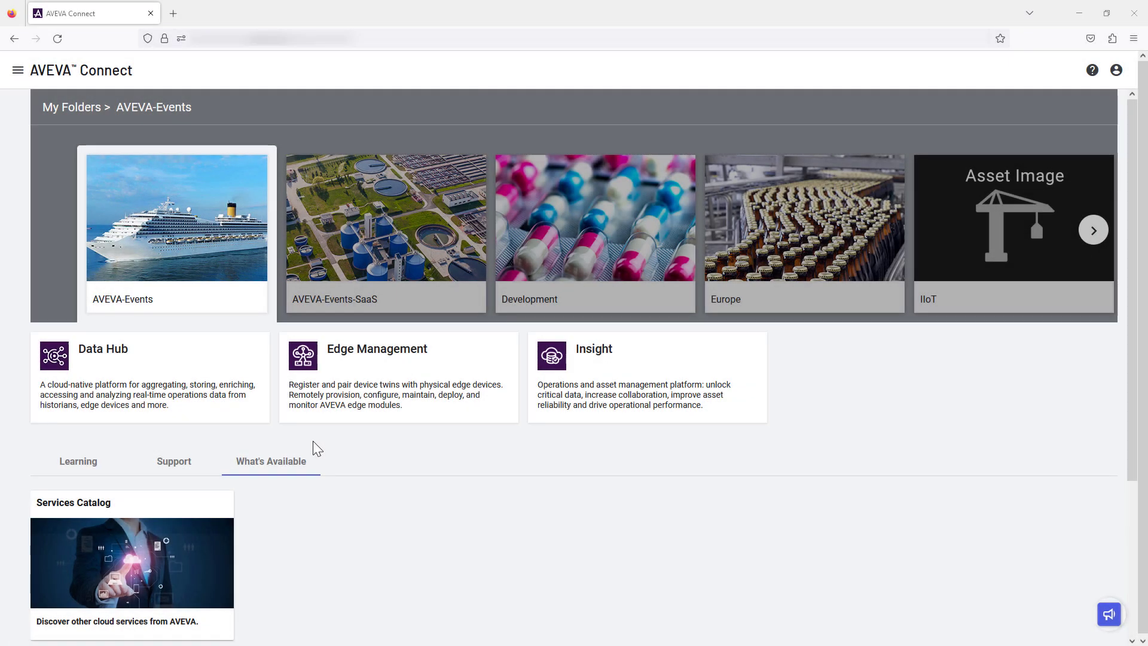
# - Launch Data Hub from its card and list the Sequential Data Store streams (42833 total)
pyautogui.click(184, 378)
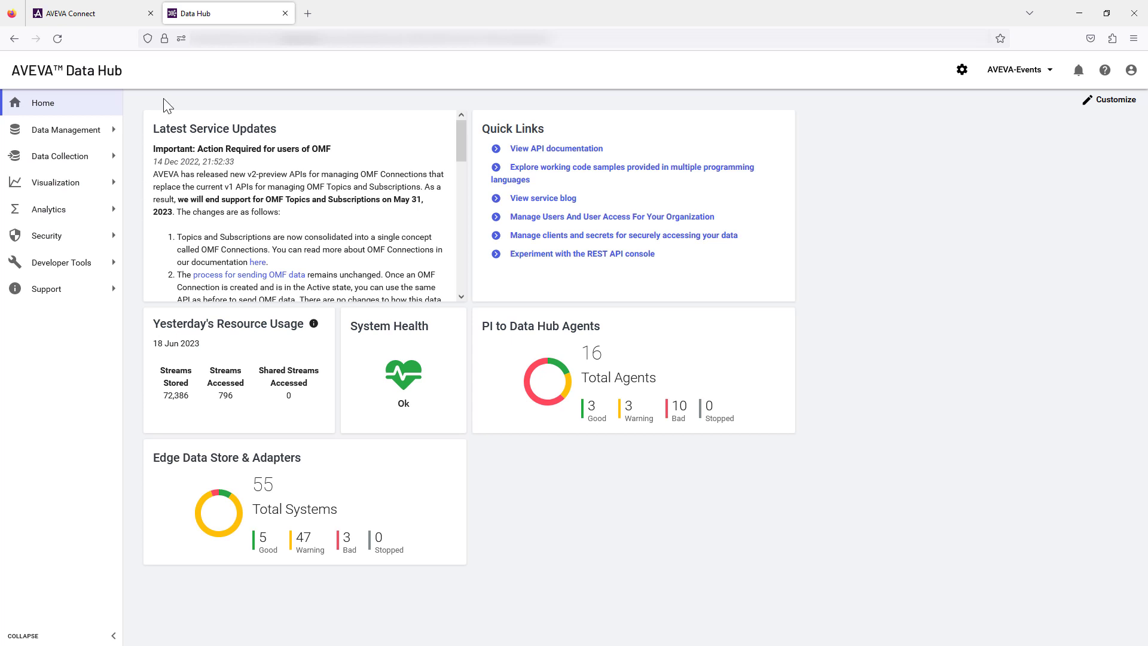
pyautogui.click(75, 131)
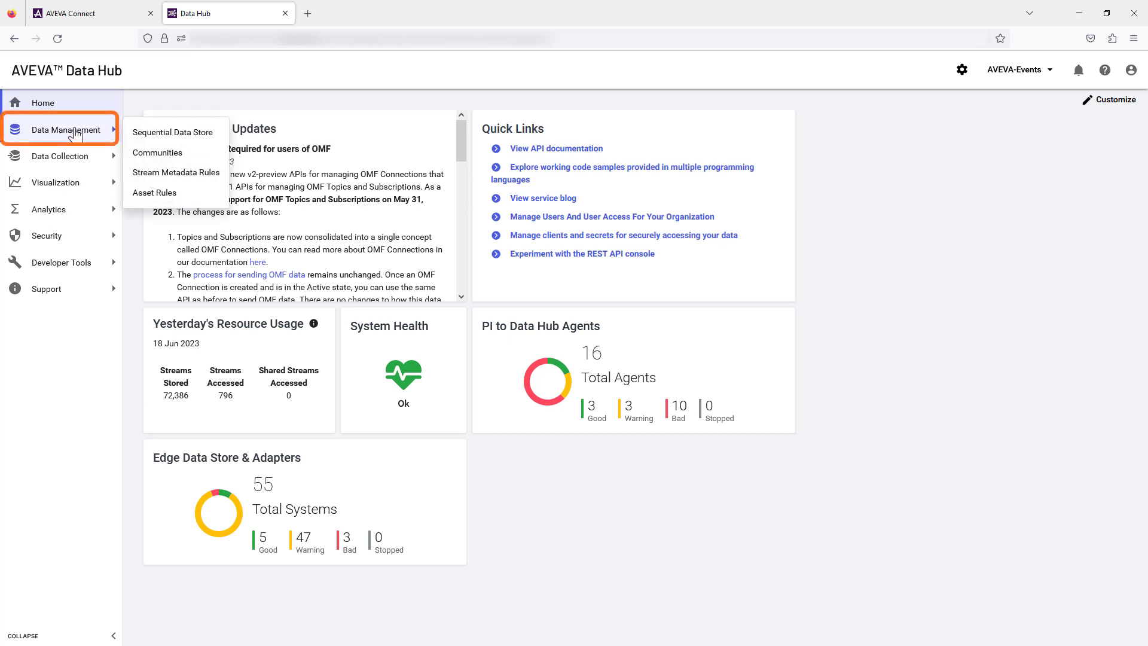
pyautogui.click(154, 137)
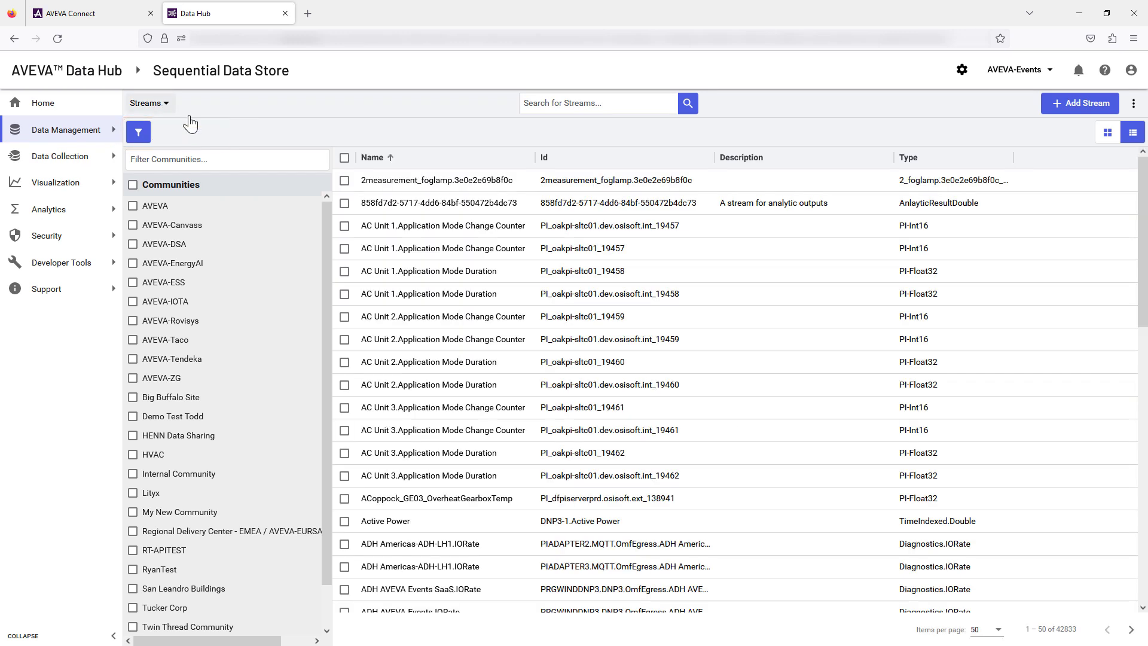
pyautogui.moveTo(422, 476); pyautogui.dragTo(430, 531)
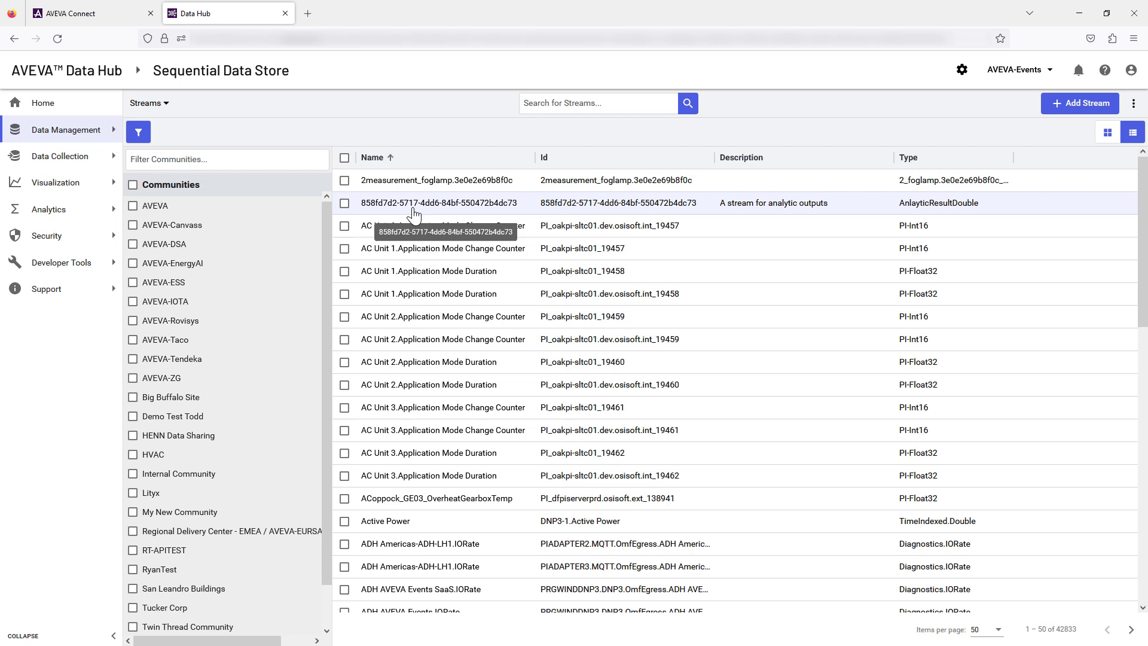
pyautogui.moveTo(88, 183)
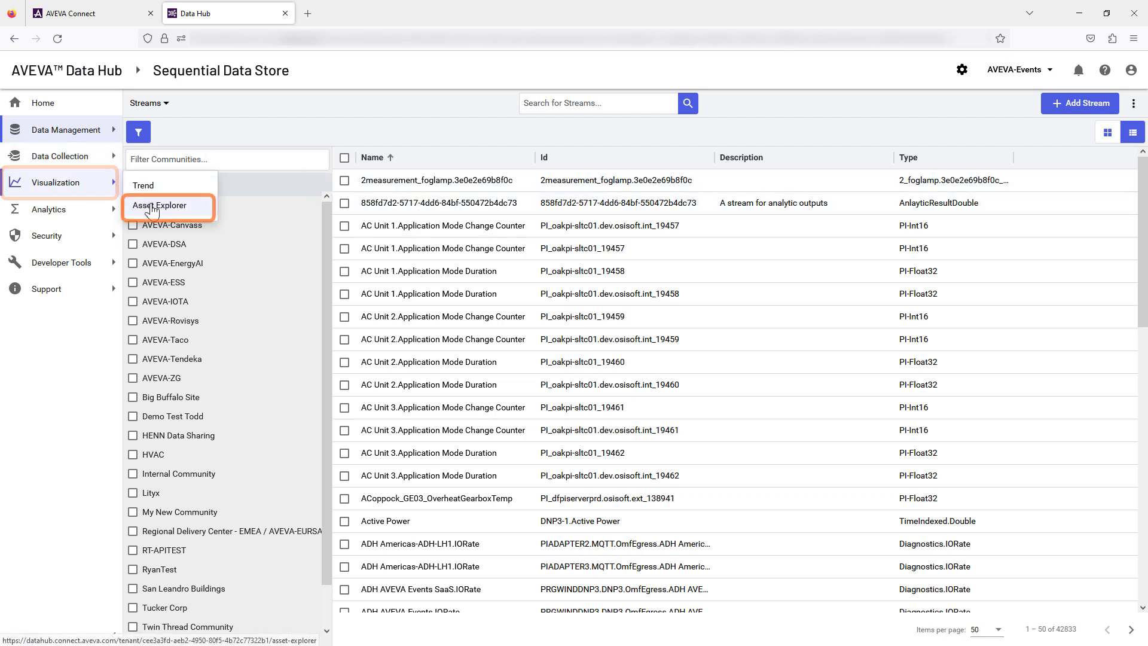
# - Filter Asset Explorer to Windtopia Wind Turbine assets and open asset GE01
pyautogui.click(157, 206)
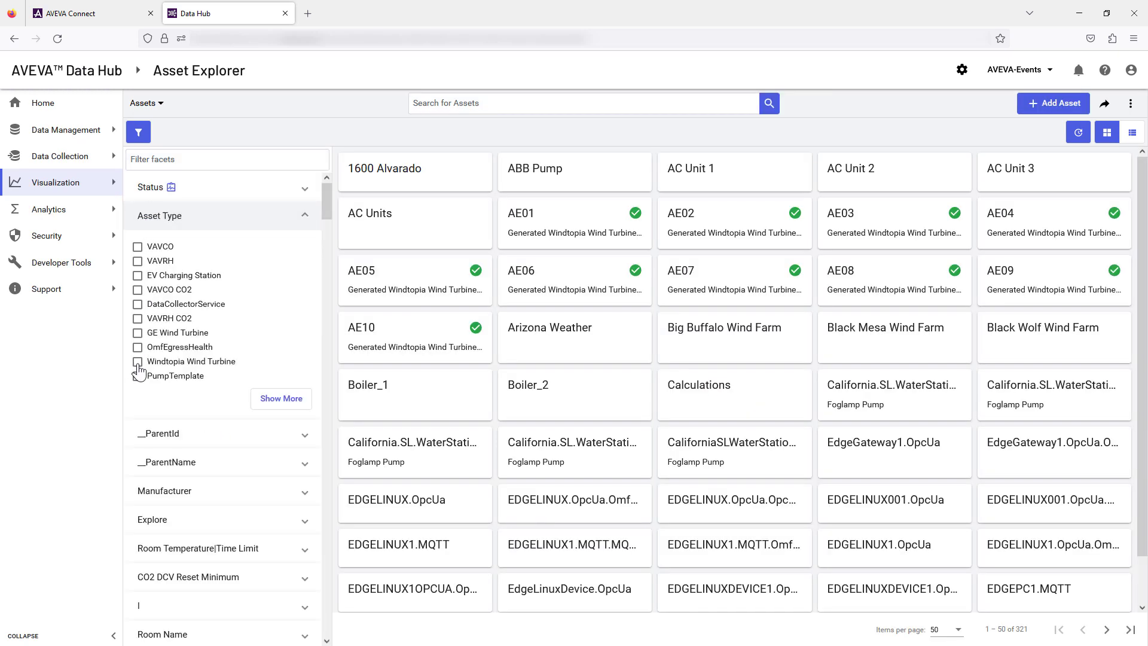
pyautogui.click(138, 362)
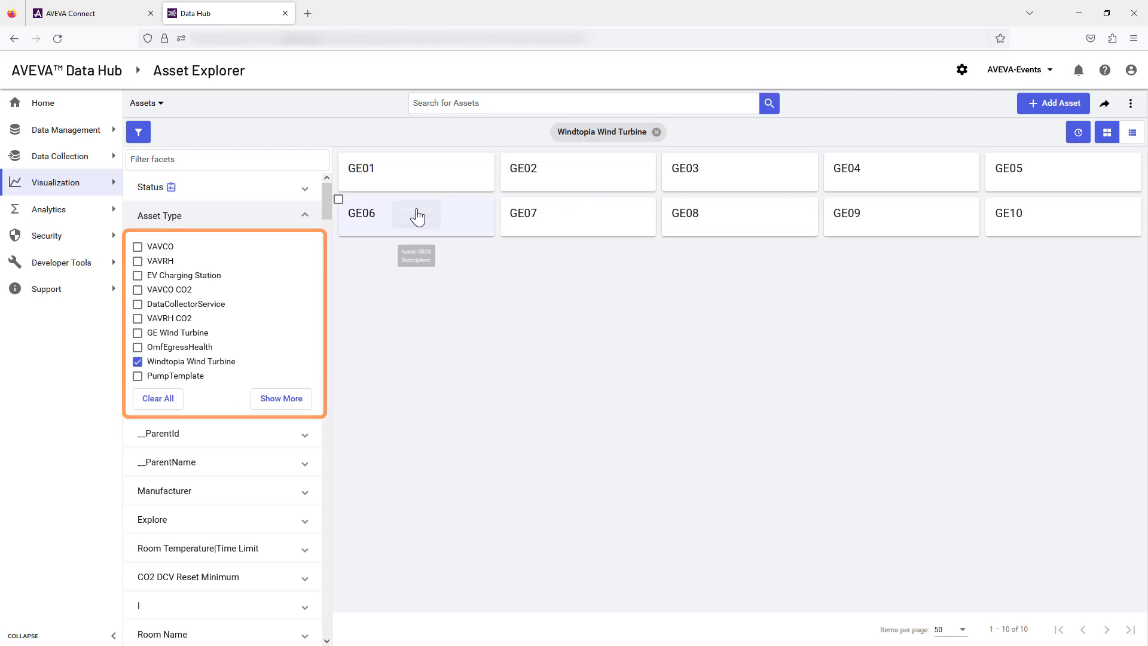
pyautogui.click(393, 176)
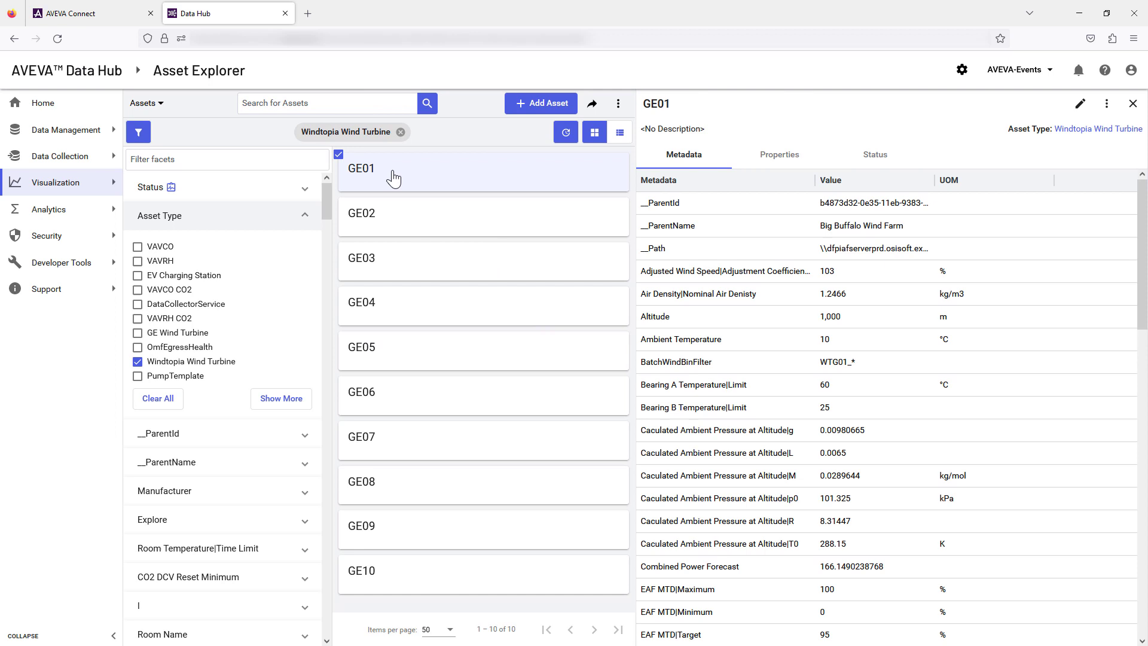
# - Review GE01's properties, Active Power trend and metadata
pyautogui.click(765, 165)
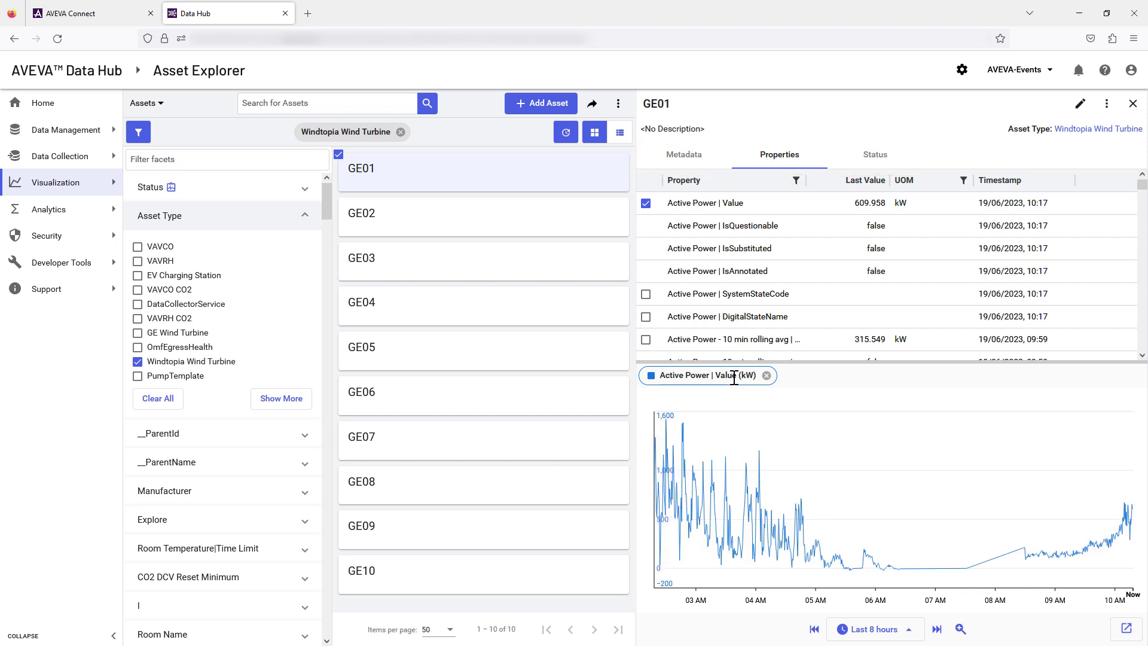
pyautogui.scroll(-3, 772, 349)
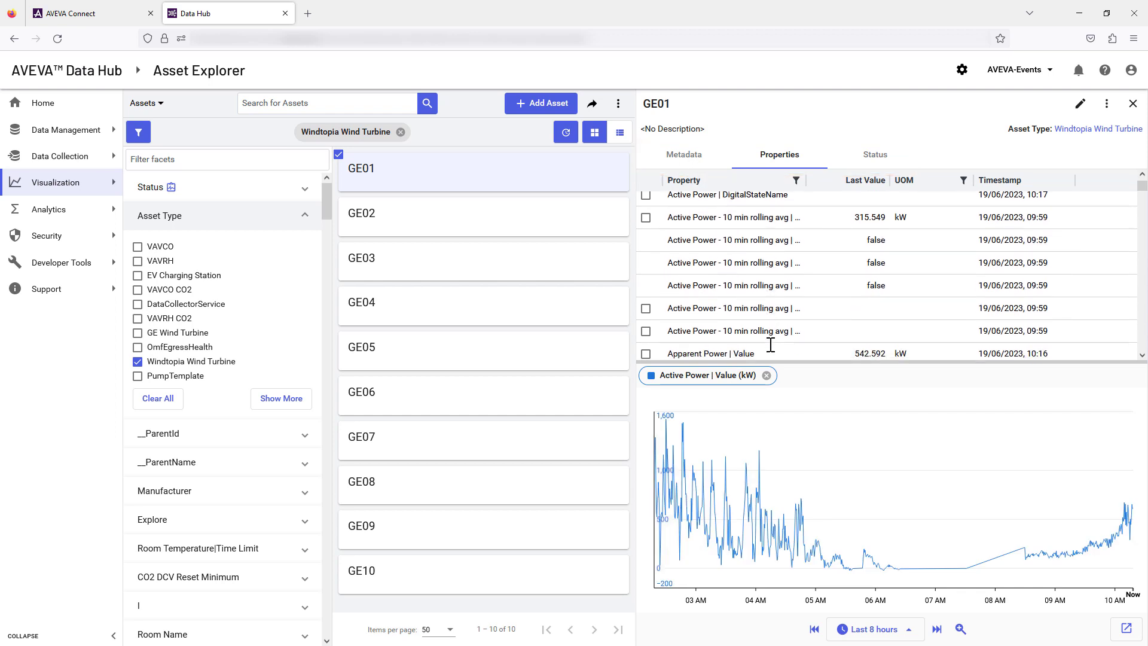
pyautogui.scroll(-3, 771, 349)
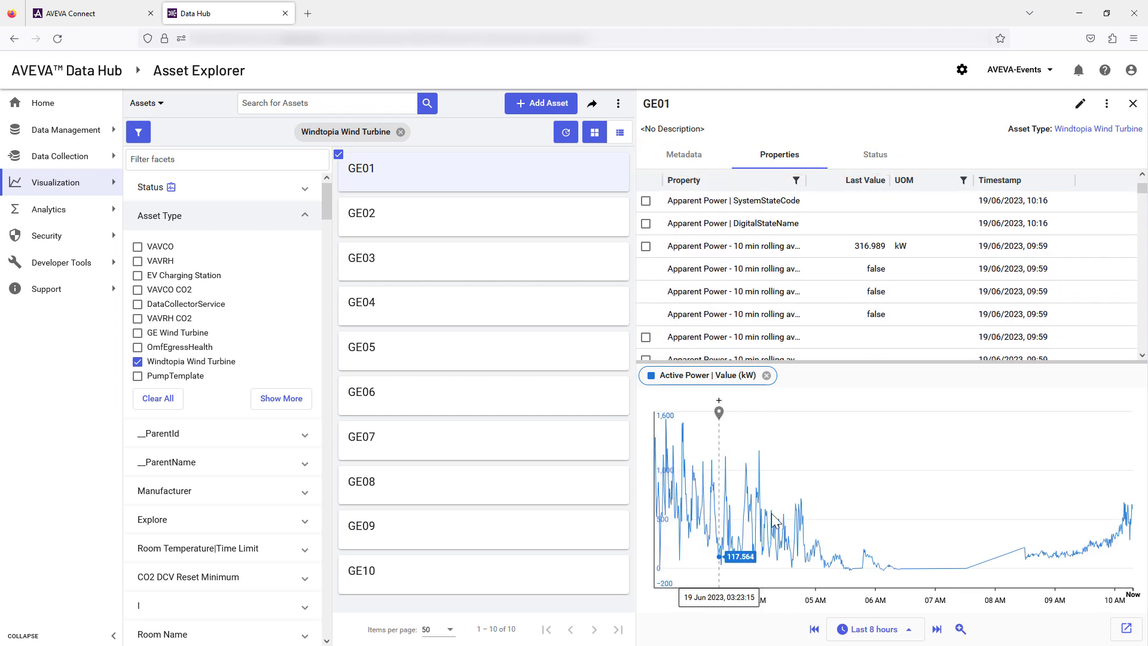
pyautogui.click(696, 157)
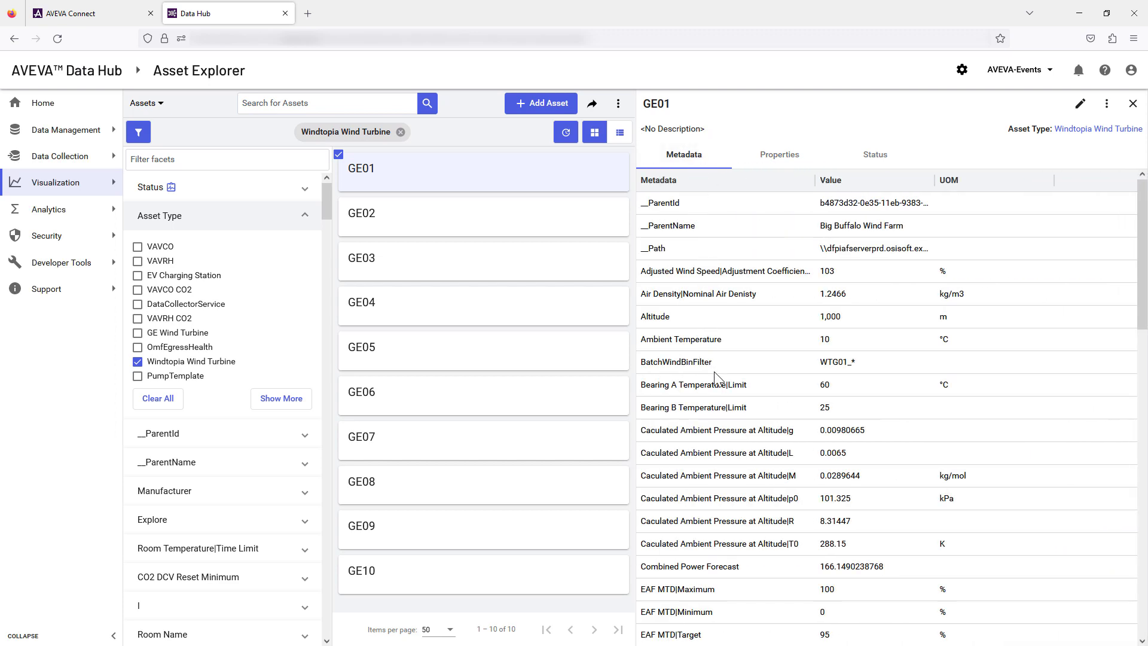
pyautogui.scroll(-5, 716, 382)
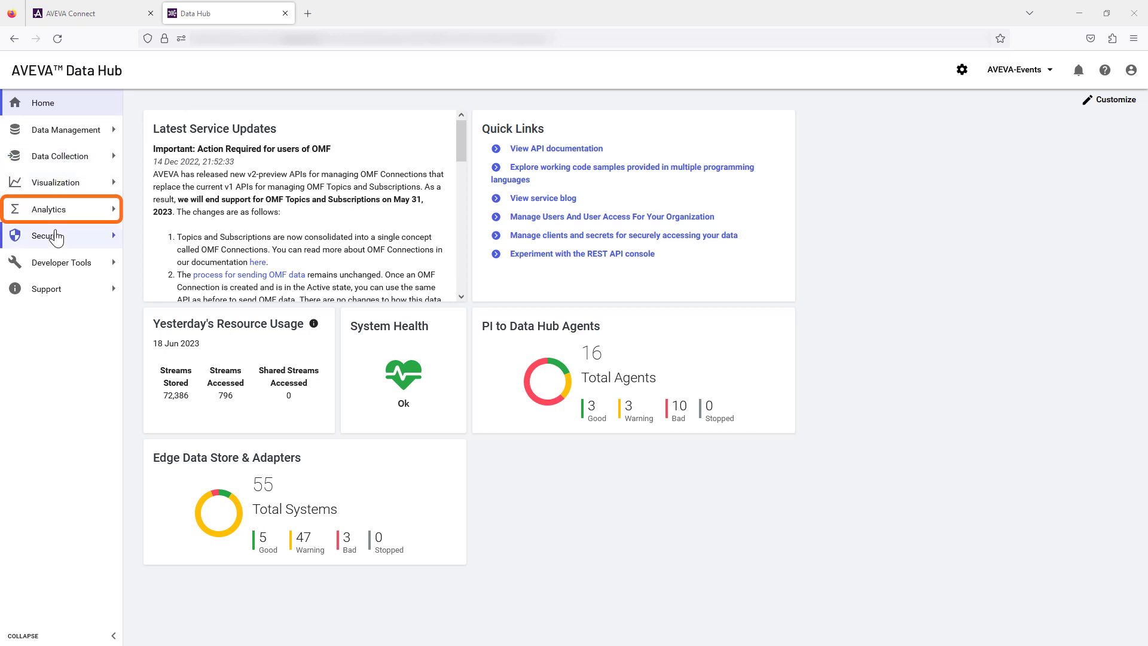
# - Start a new data view from the Analytics > Data Views list
pyautogui.click(65, 216)
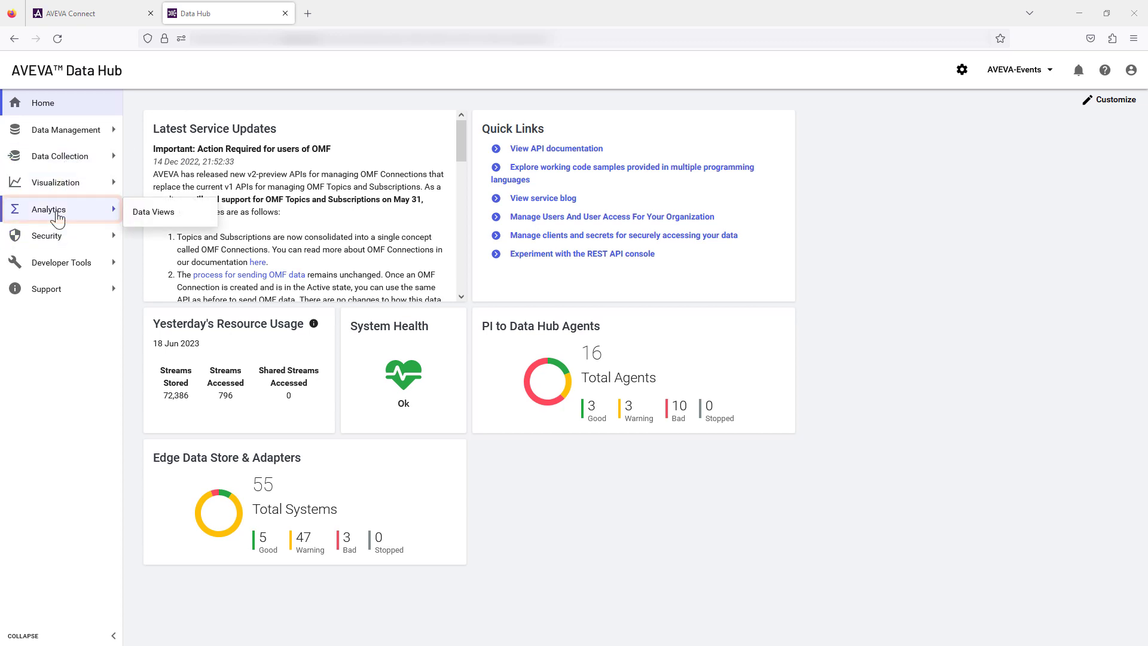
pyautogui.click(145, 221)
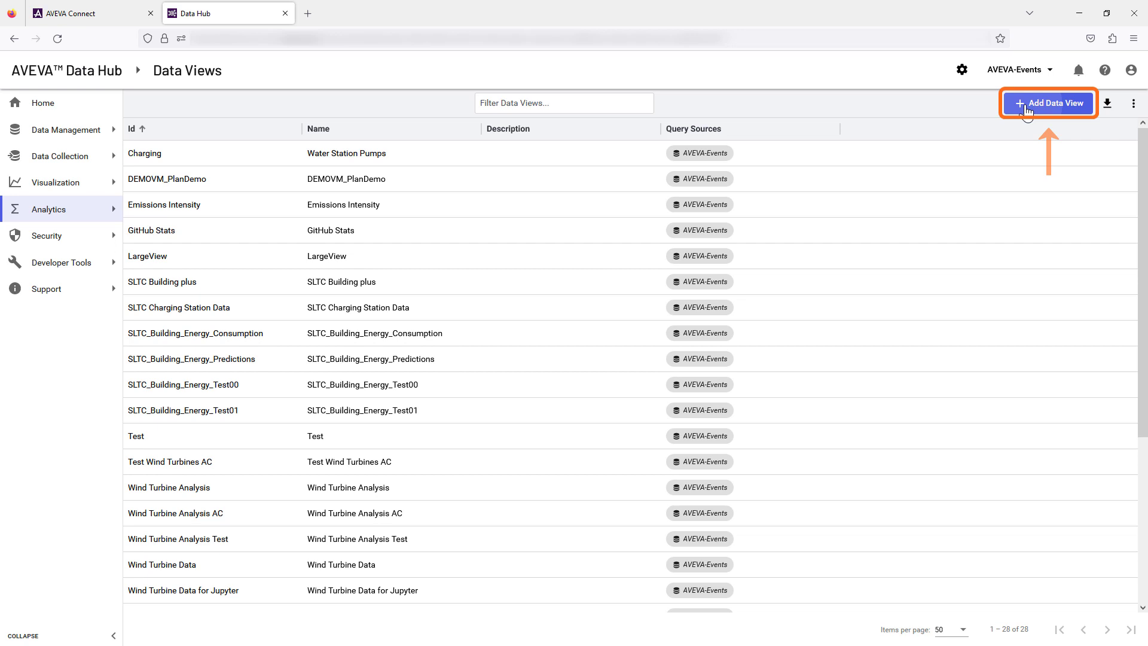
pyautogui.click(1027, 109)
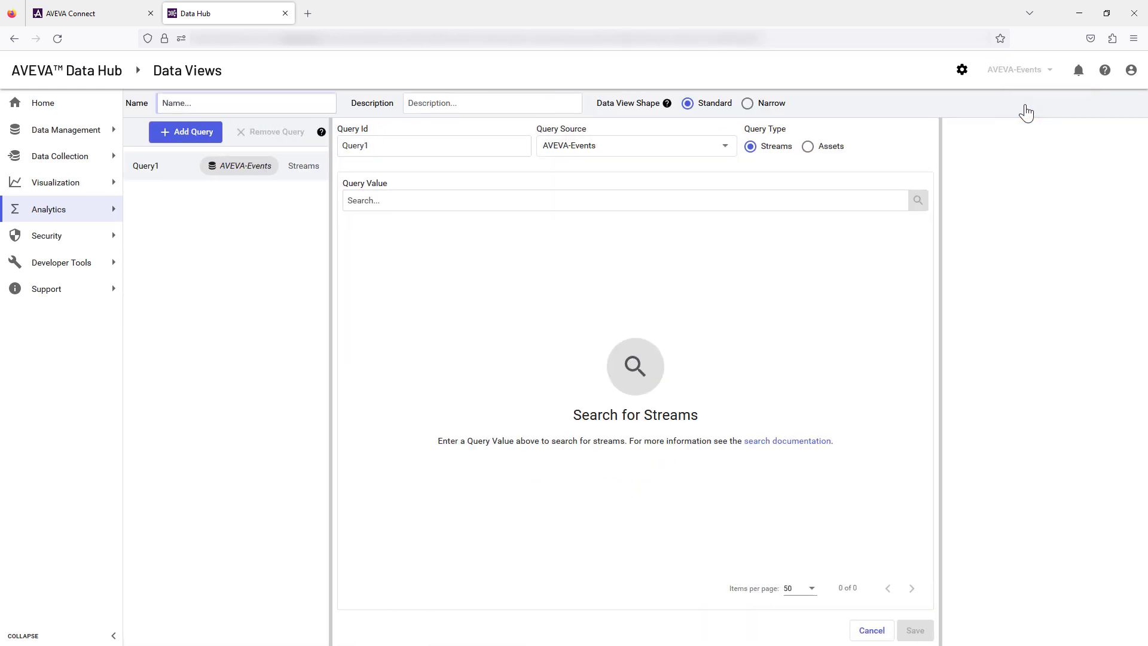
# - Name the view 'Test view 1' and set Query1's type to Assets
pyautogui.click(809, 146)
pyautogui.click(207, 103)
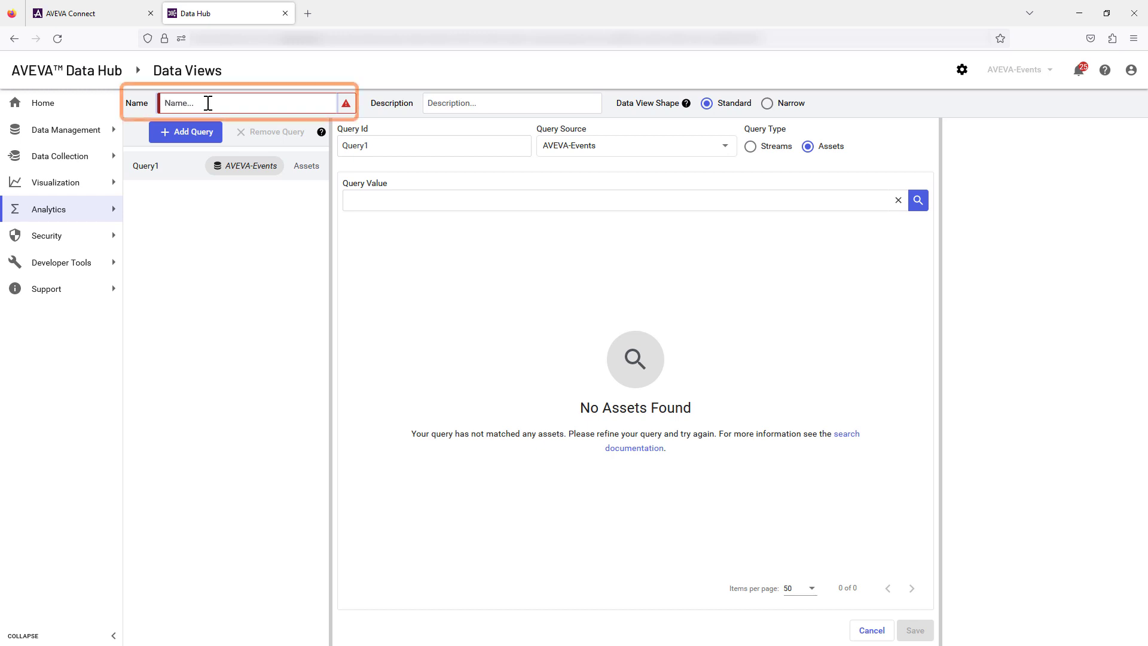
pyautogui.write('Test view 1')
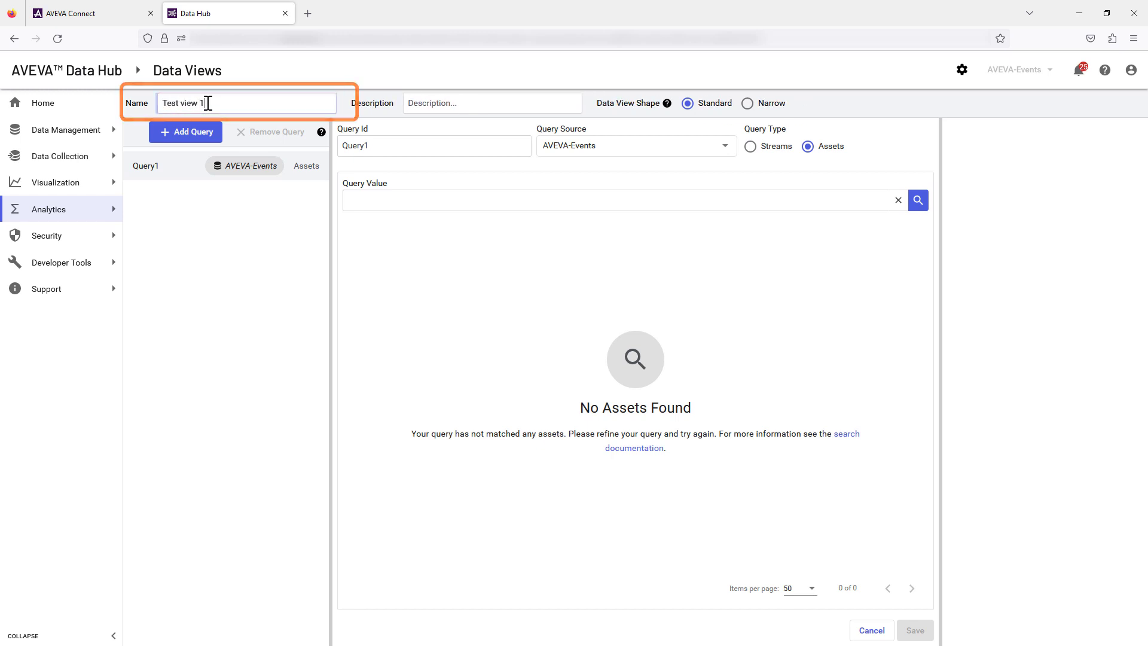
pyautogui.click(386, 145)
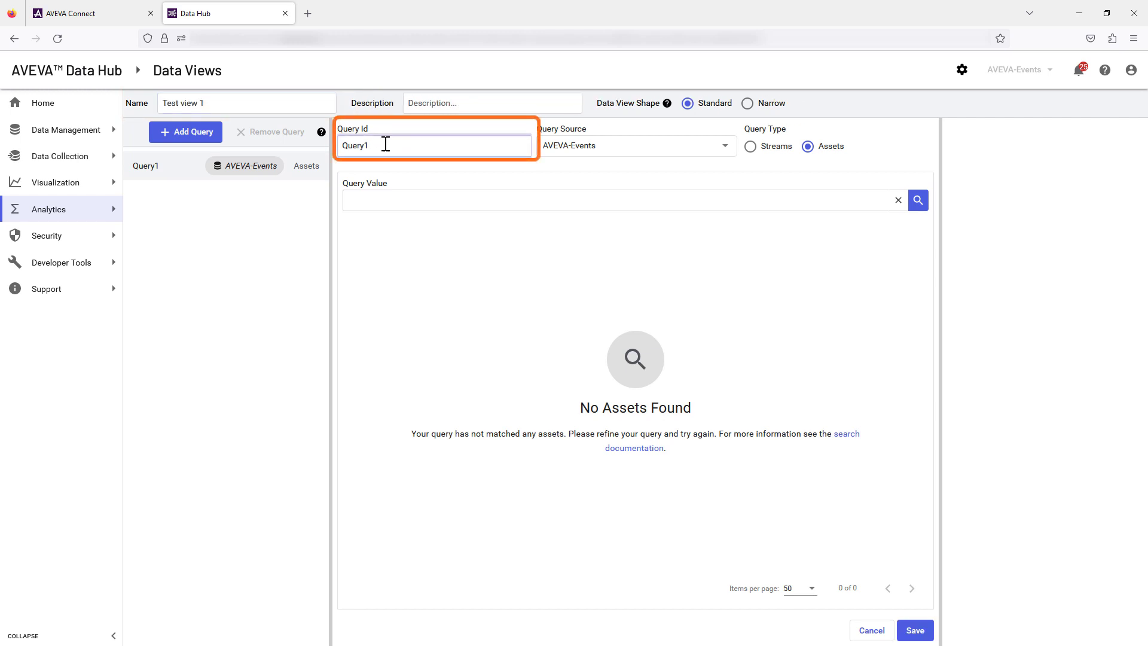
pyautogui.click(379, 198)
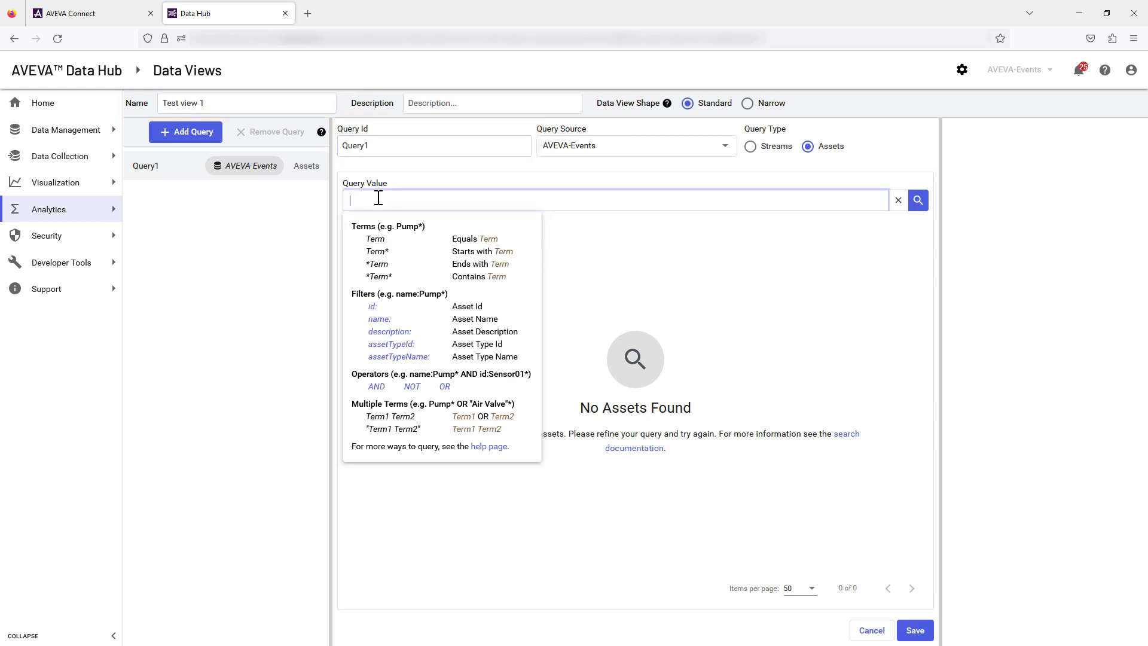
pyautogui.click(430, 176)
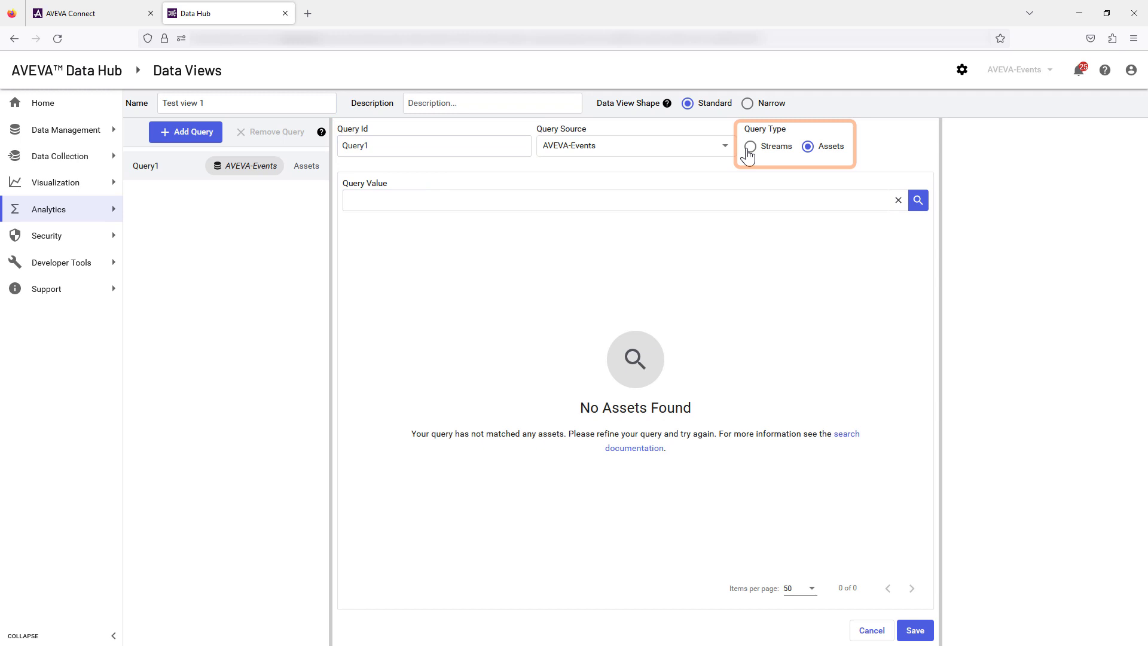
pyautogui.click(750, 148)
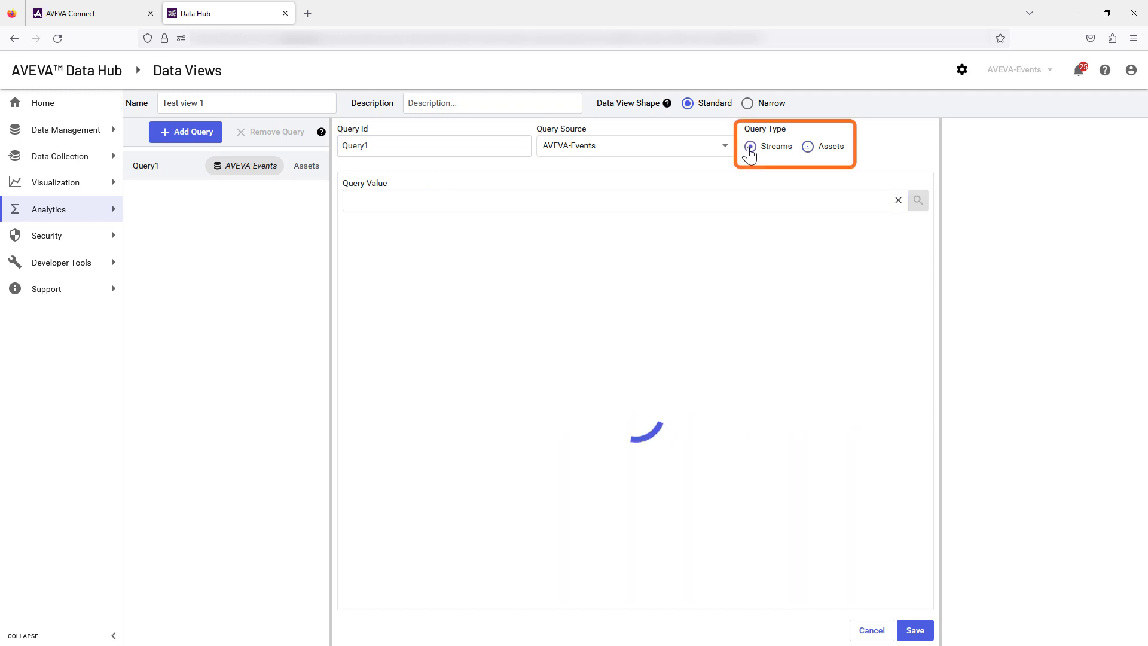
pyautogui.click(809, 147)
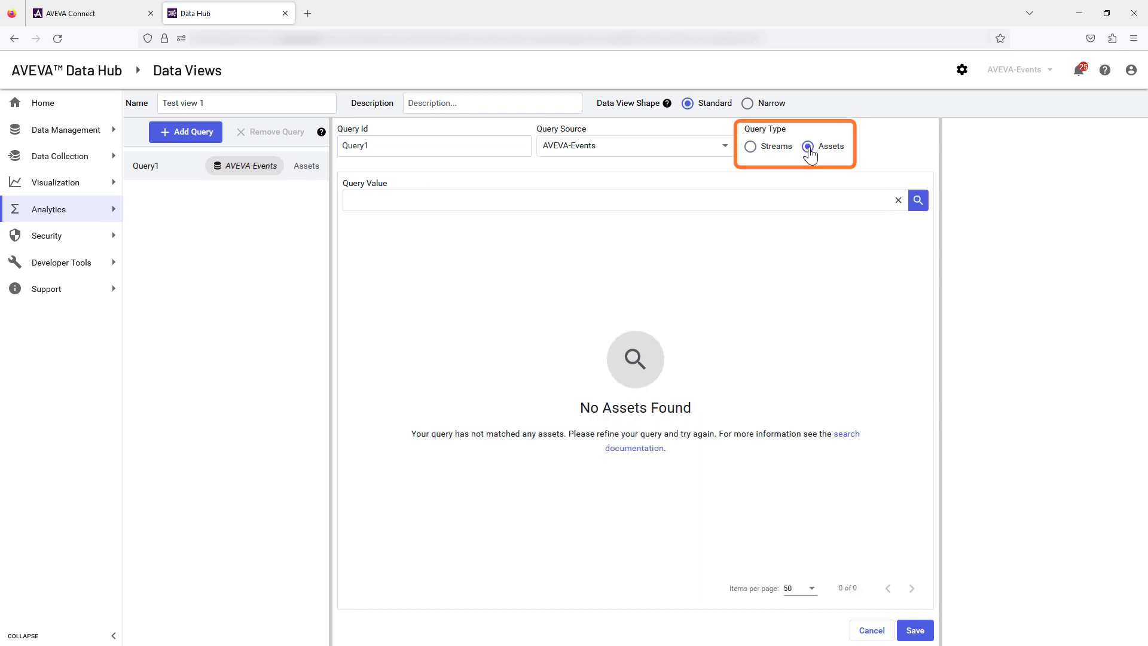
# - Set Query1's value to name:GE0* and run it, returning assets GE01 through GE09
pyautogui.click(381, 204)
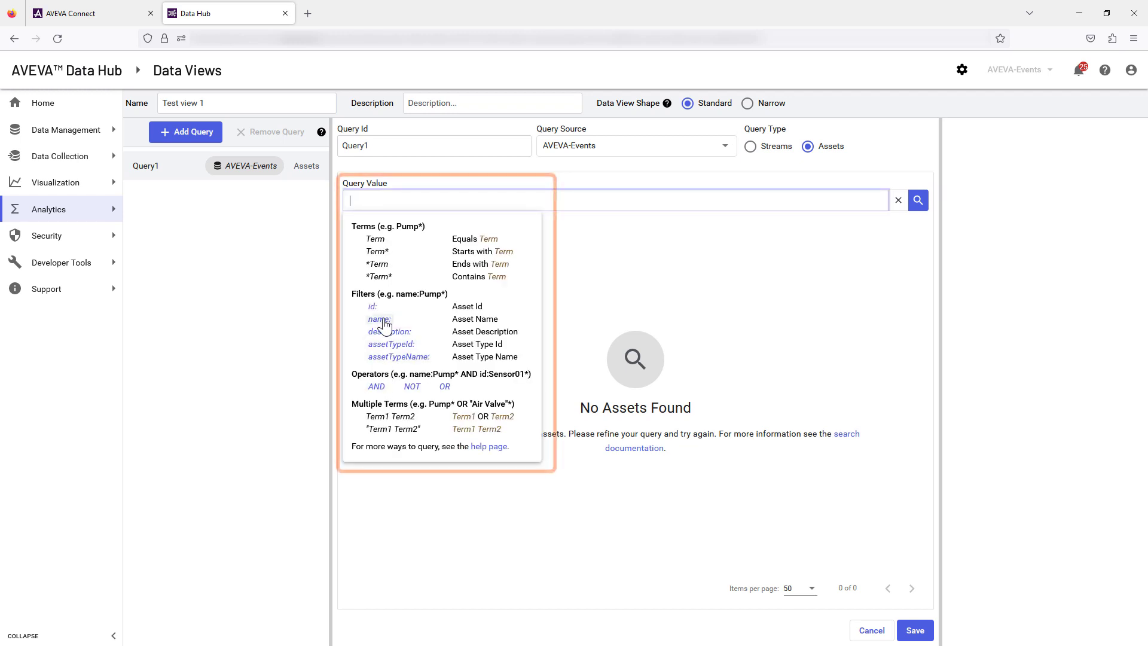
pyautogui.click(383, 326)
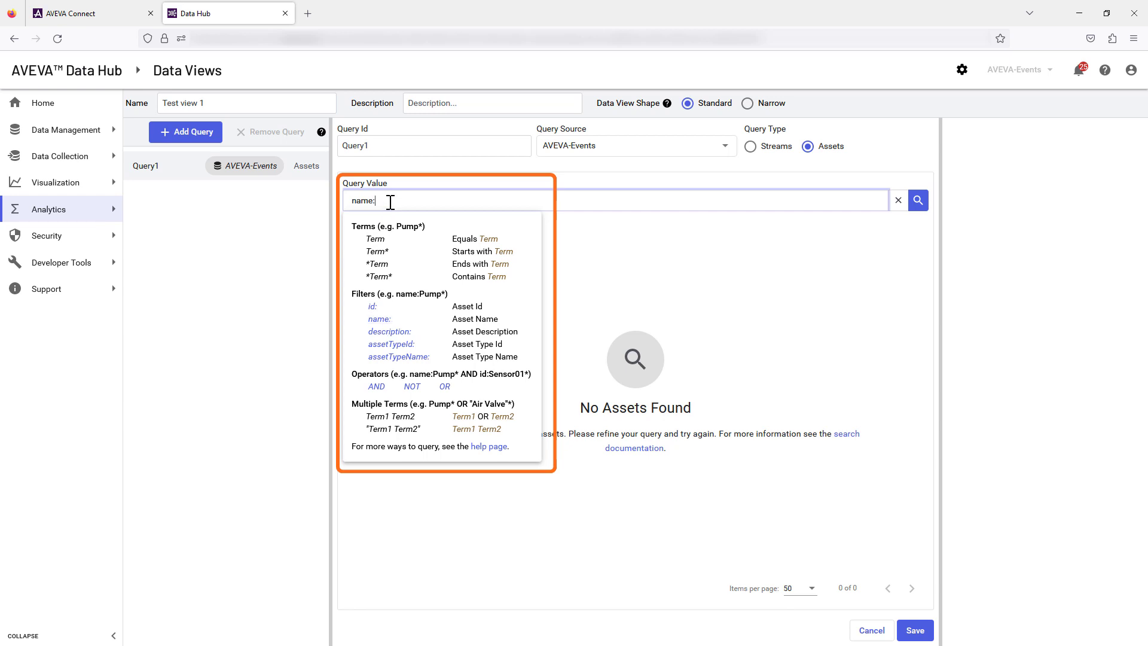
pyautogui.write('GE')
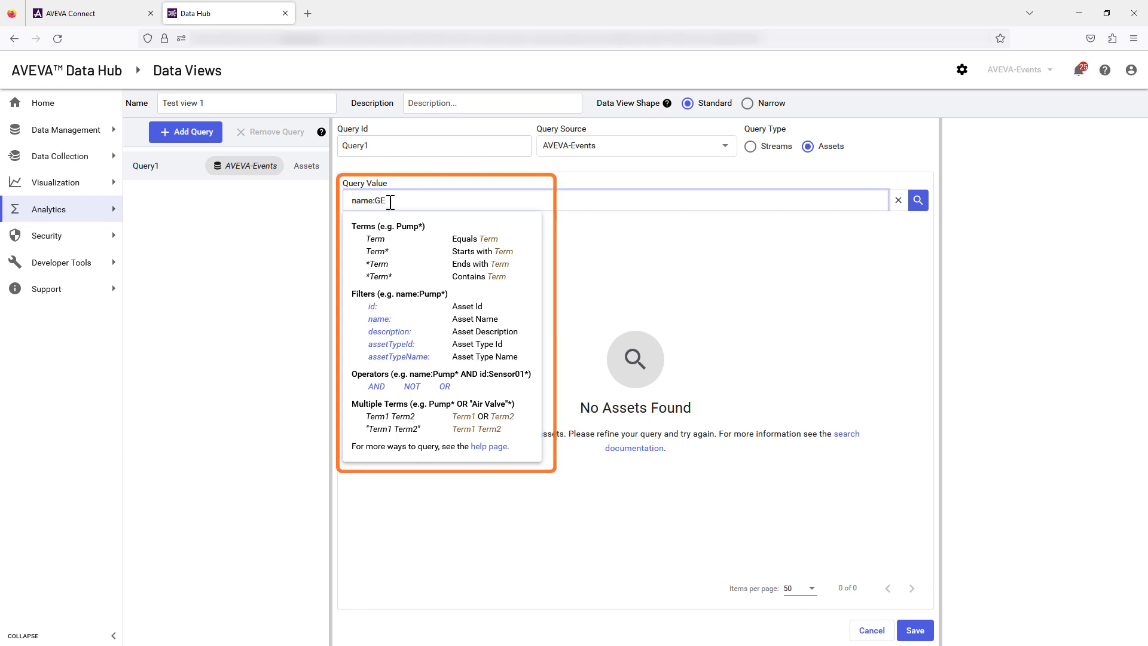
pyautogui.write('0*')
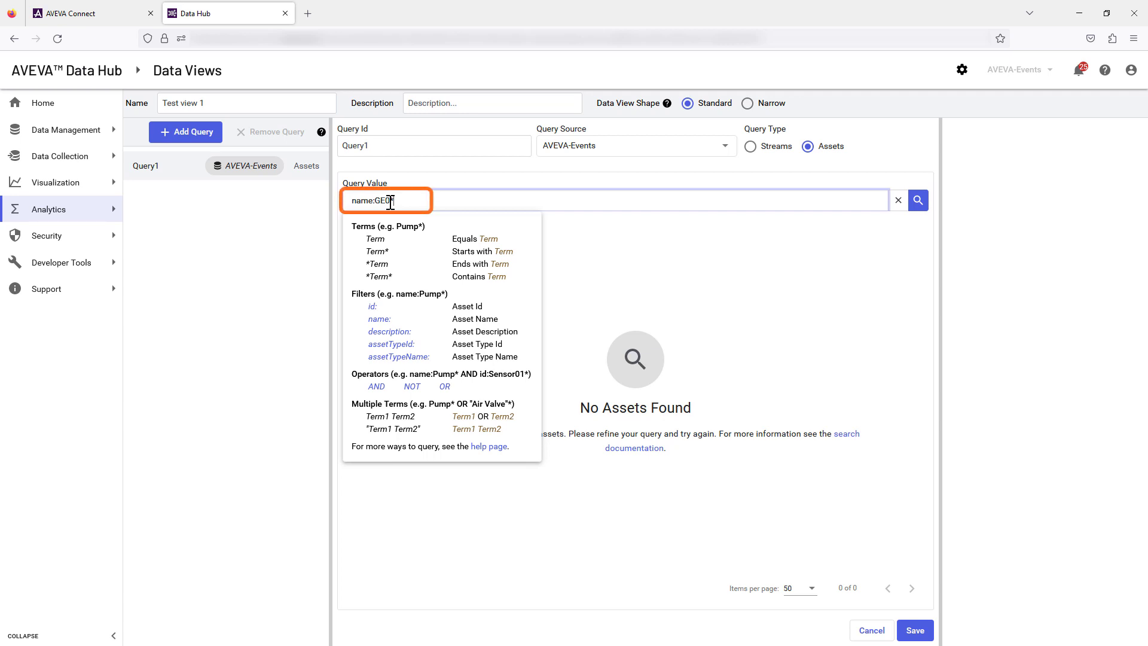
pyautogui.press('Return')
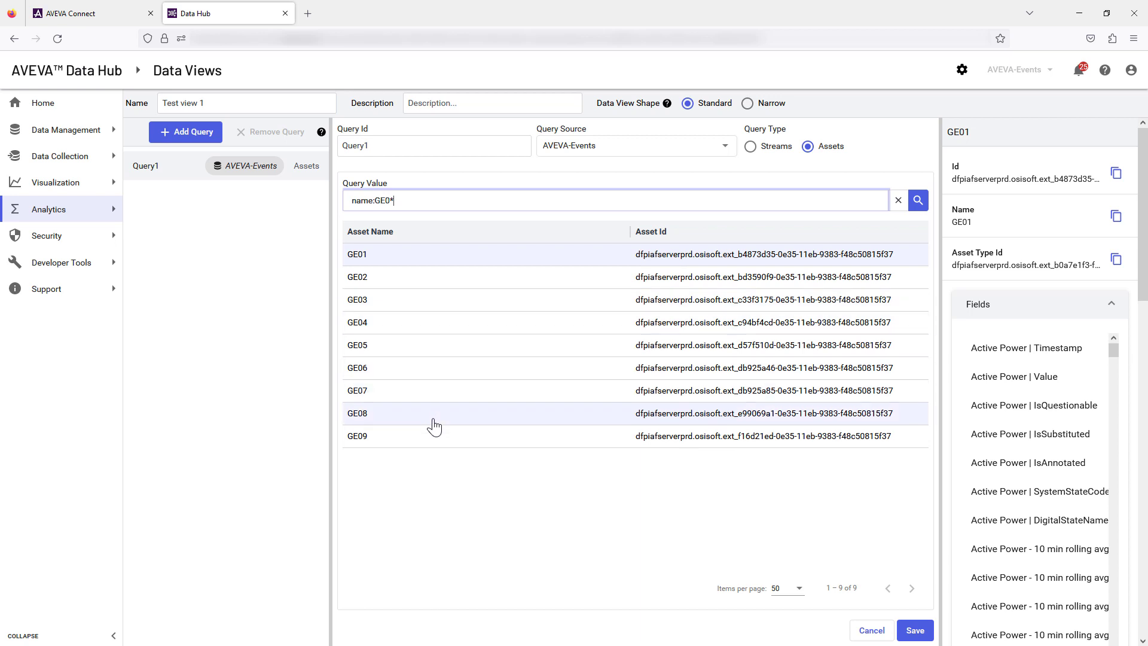
pyautogui.moveTo(1117, 356)
pyautogui.mouseDown()
pyautogui.moveTo(1117, 431)
pyautogui.moveTo(1117, 353)
pyautogui.mouseUp()
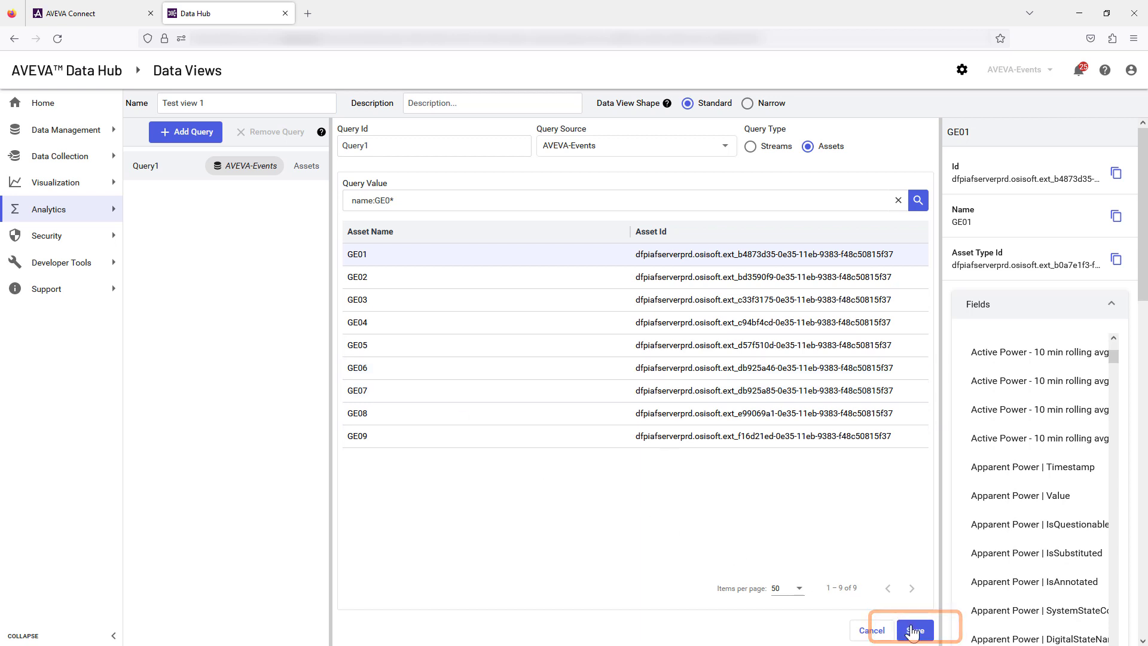
# - Add Wind Speed Value plus Wind Speed Forecast DigitalStateName and IsAnnotated fields
pyautogui.click(914, 631)
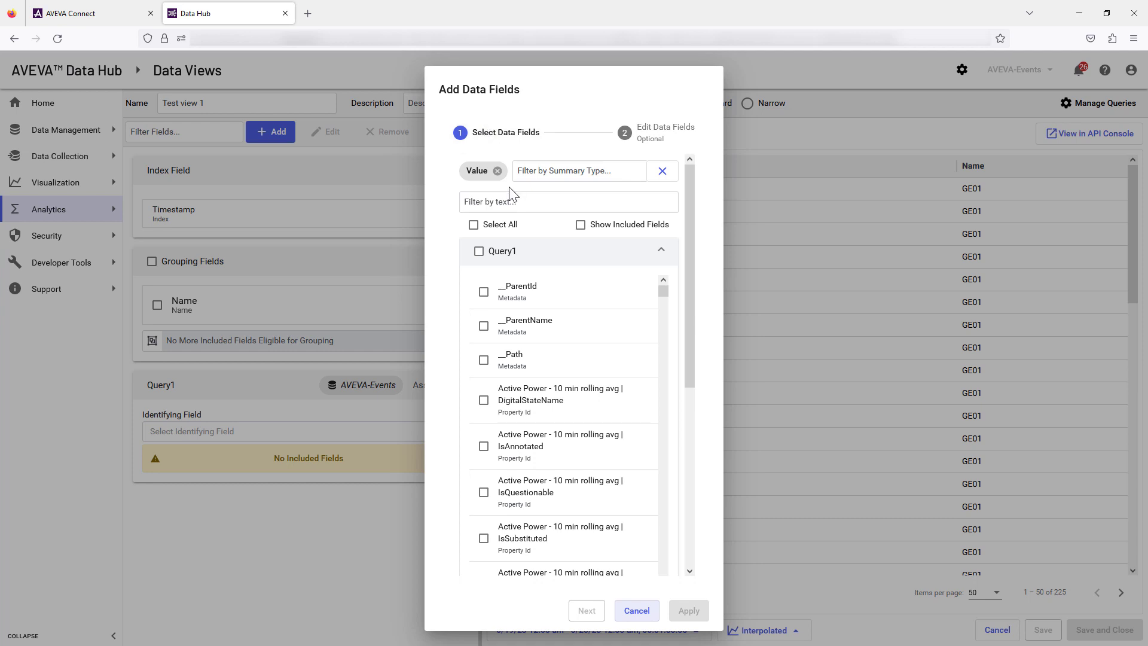
pyautogui.click(488, 205)
pyautogui.write('wind')
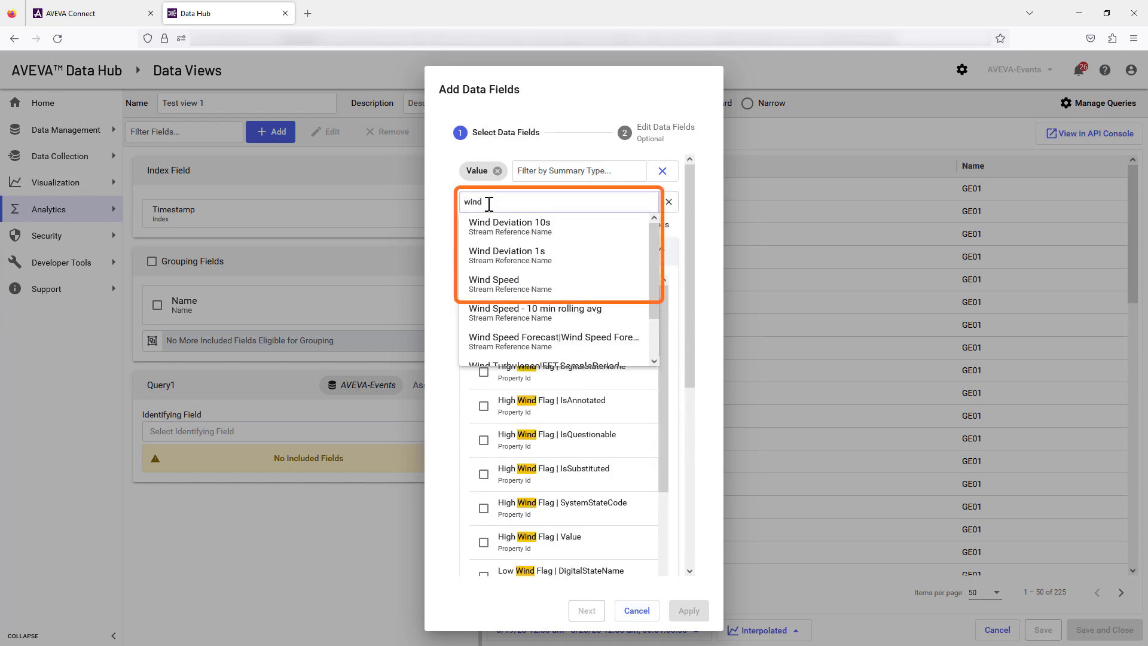
pyautogui.click(490, 285)
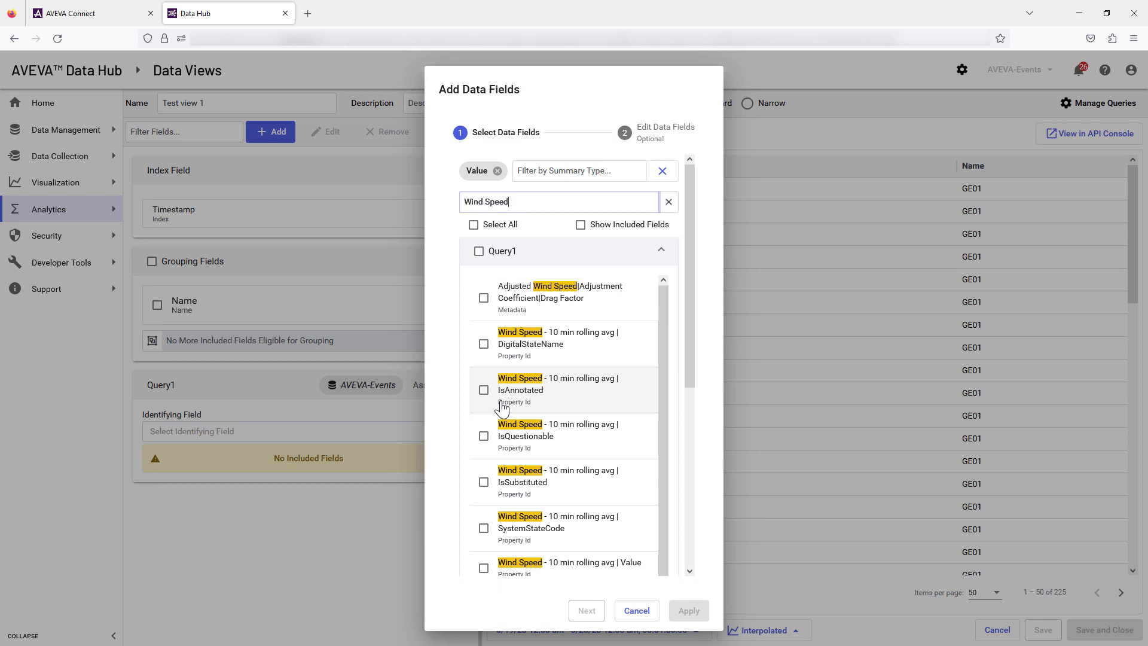
pyautogui.scroll(-2, 493, 389)
pyautogui.scroll(-5, 509, 407)
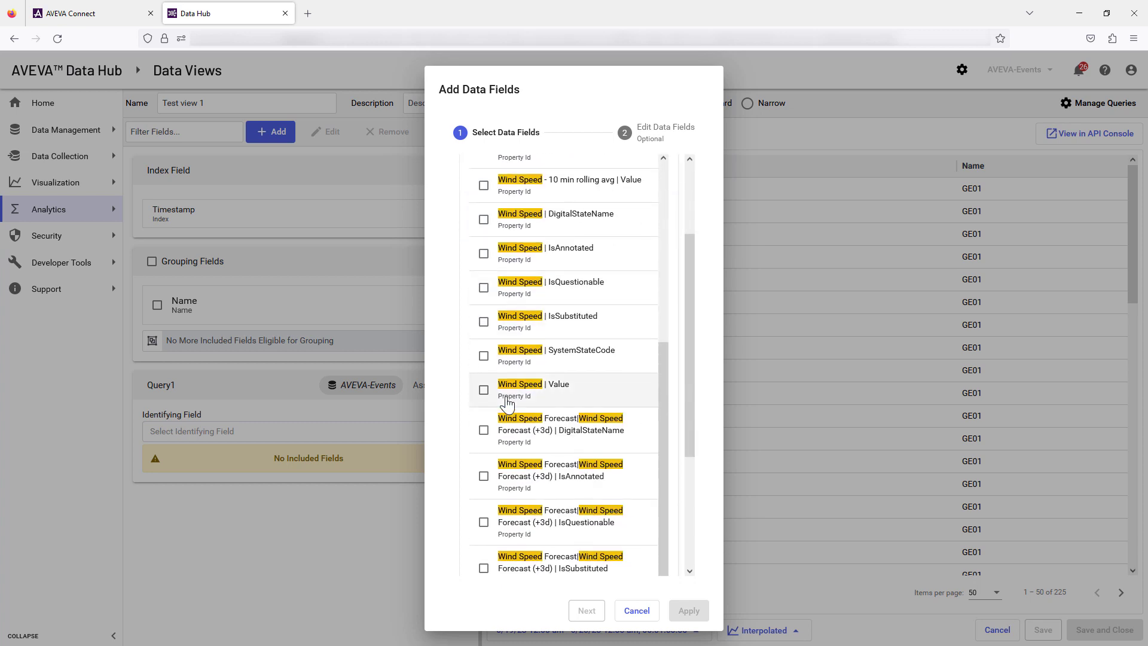
pyautogui.click(484, 392)
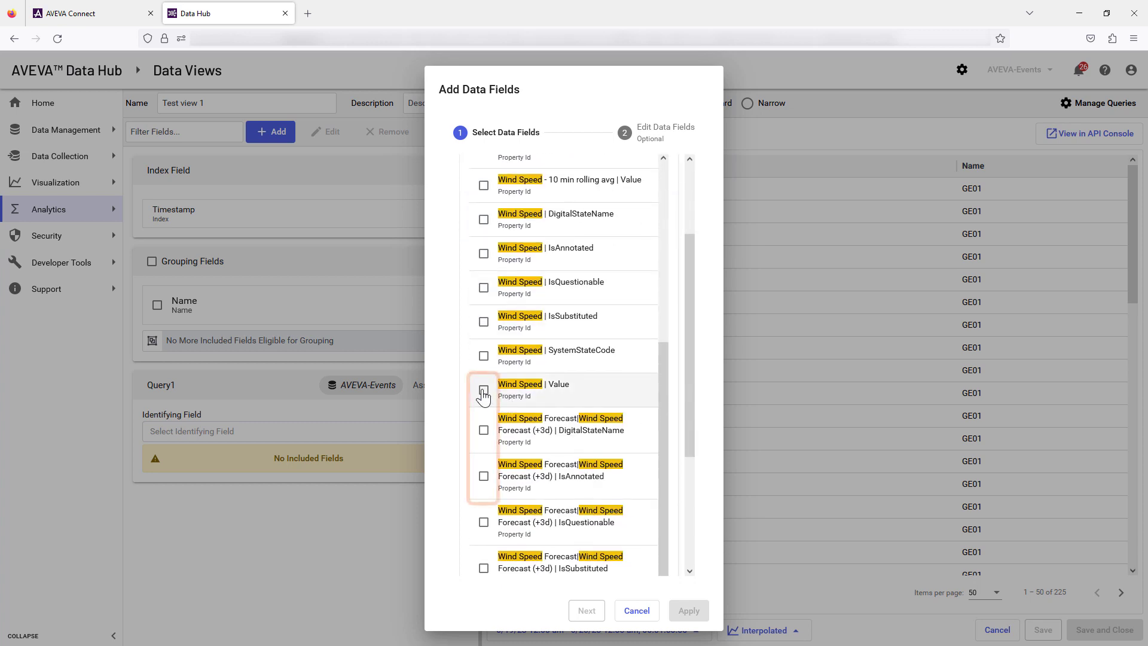
pyautogui.click(484, 432)
pyautogui.click(484, 476)
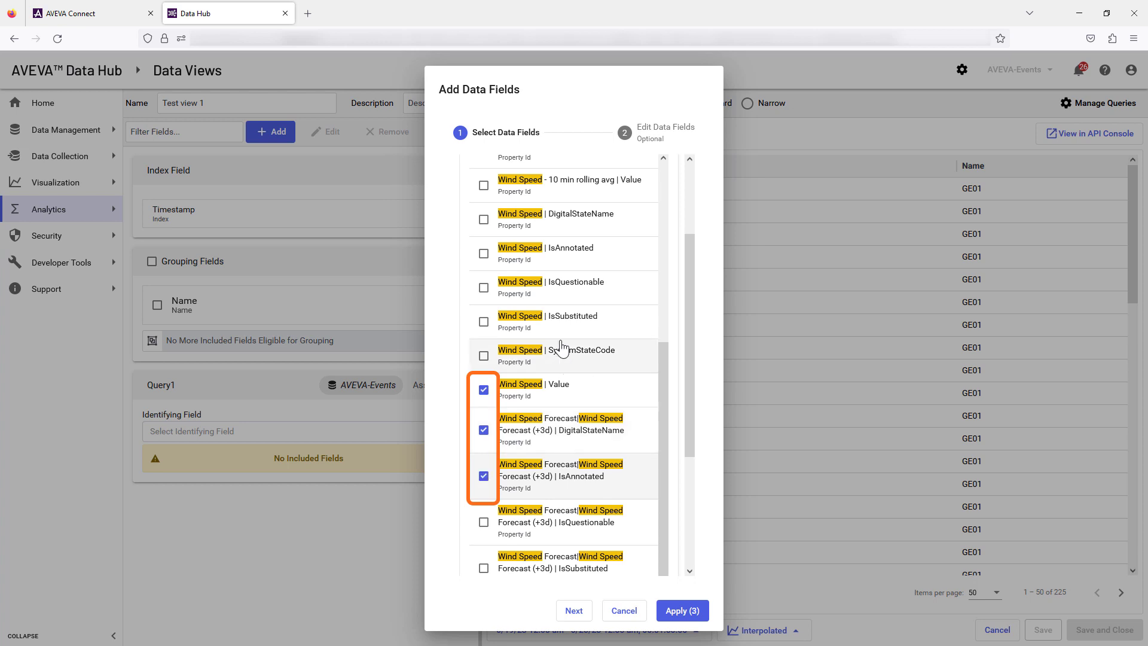
pyautogui.scroll(-3, 560, 339)
pyautogui.scroll(4, 561, 340)
pyautogui.scroll(4, 562, 355)
# - Filter by 'Temp' and add Bearing A Temperature SystemStateCode and Value fields
pyautogui.tripleClick(526, 202)
pyautogui.write('Temp')
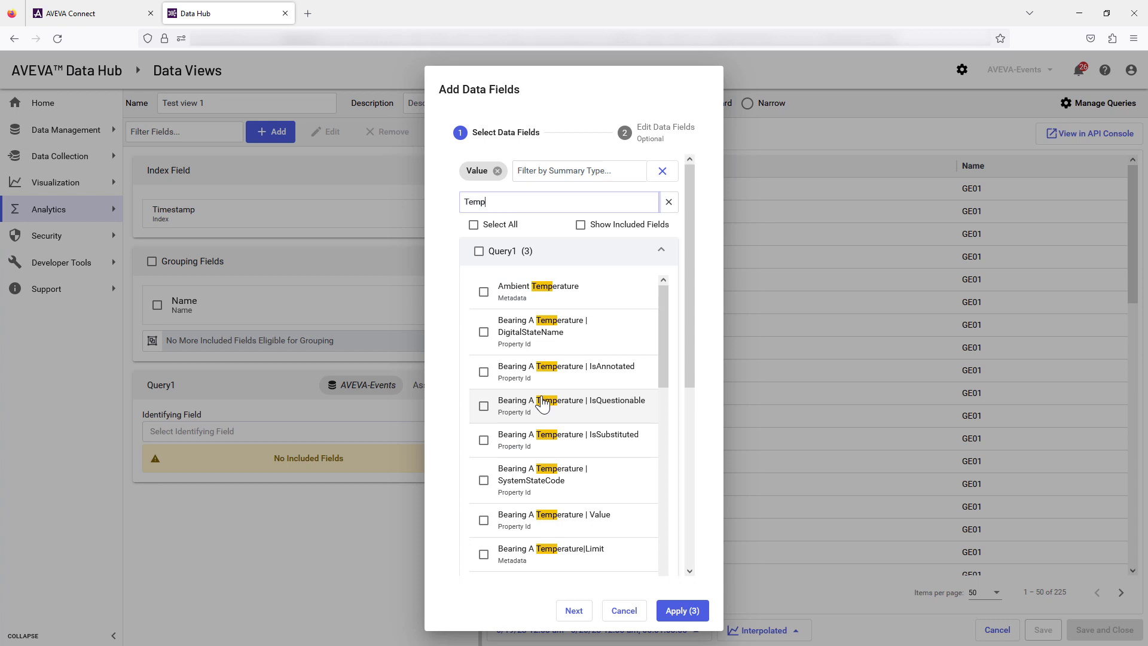
pyautogui.click(484, 481)
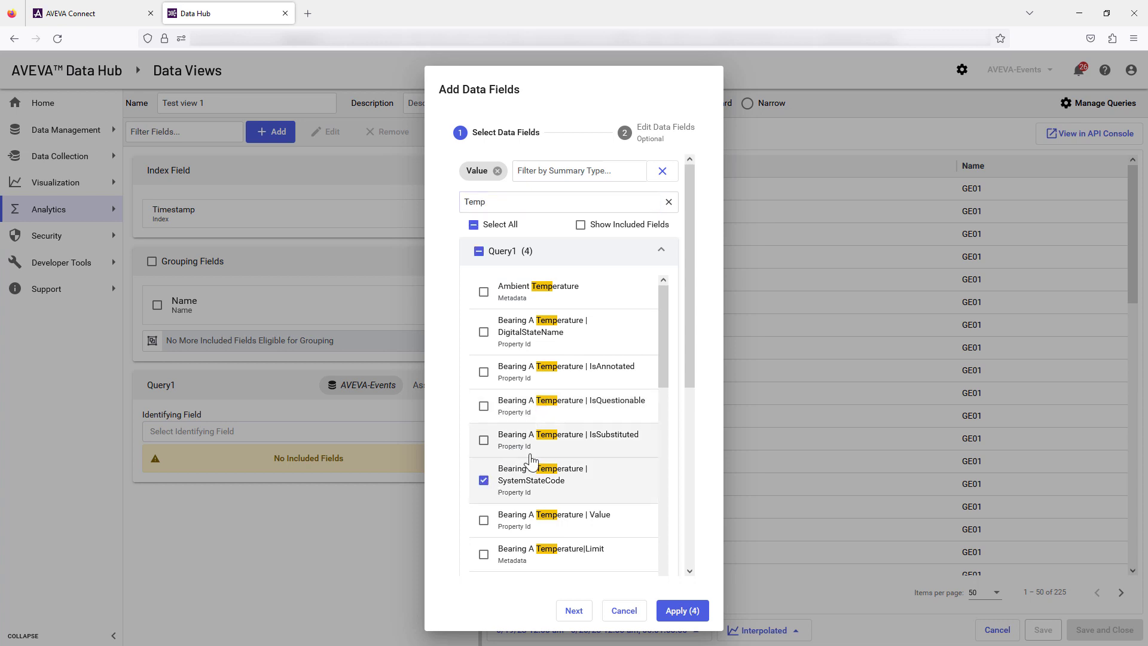
pyautogui.scroll(-1, 488, 478)
pyautogui.click(488, 462)
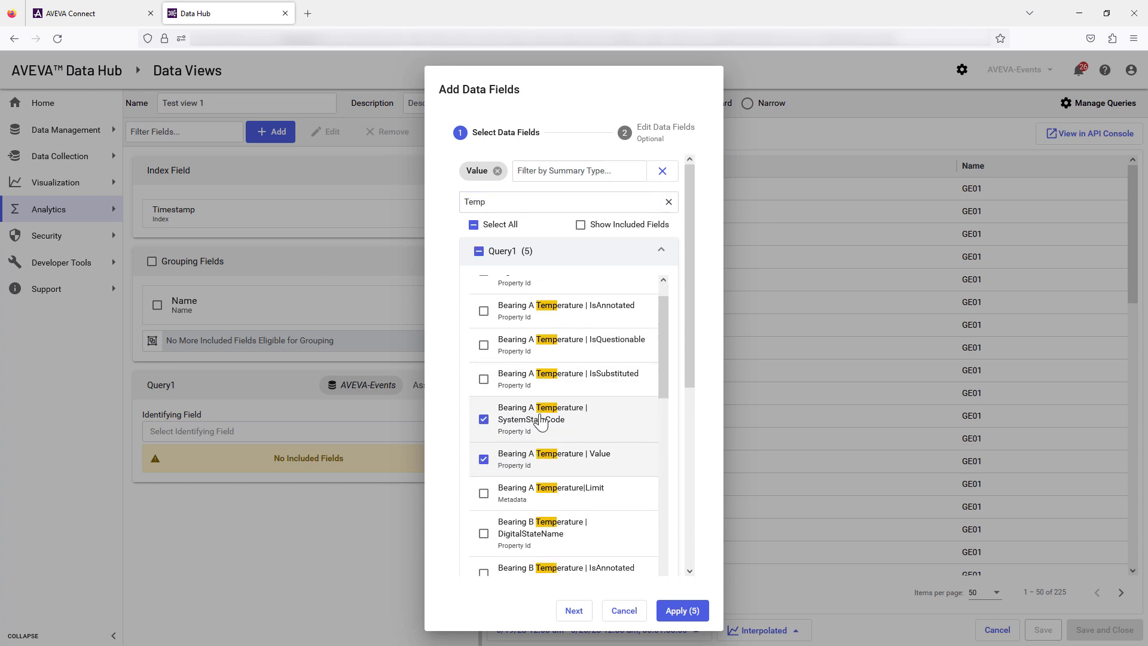
pyautogui.scroll(-3, 541, 420)
pyautogui.scroll(-3, 541, 420)
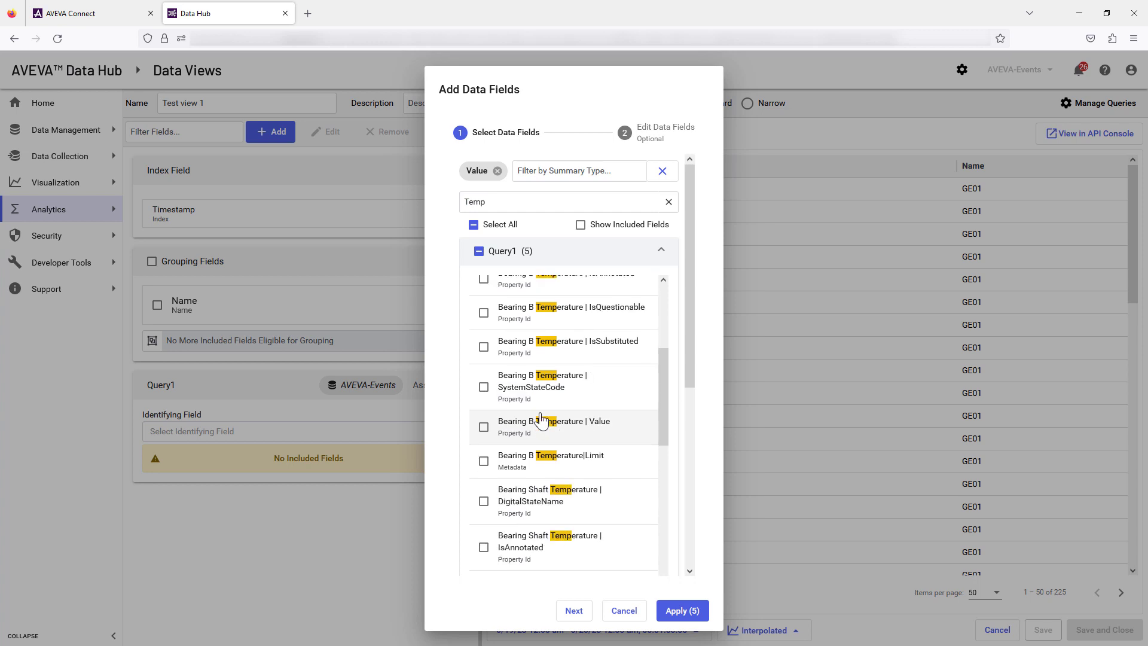
# - Add the Altitude, Gearbox Type and Latitude metadata fields, then filter by 'Expec'
pyautogui.click(502, 187)
pyautogui.hotkey('ctrl', 'a')
pyautogui.press('BackSpace')
pyautogui.write('M')
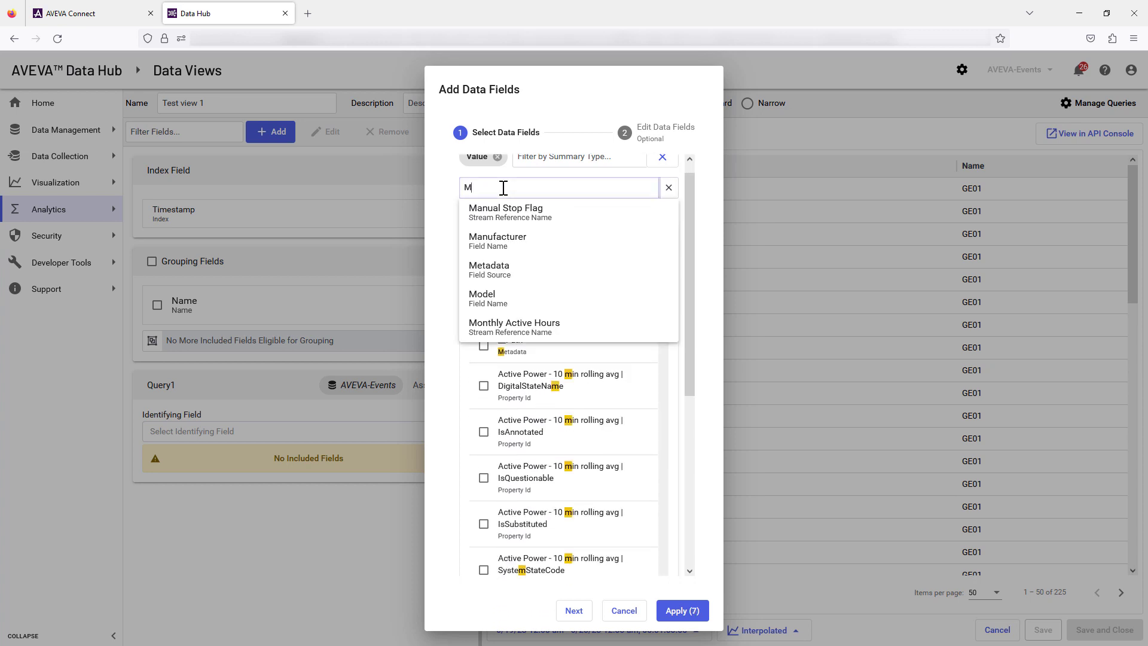
pyautogui.write('eta')
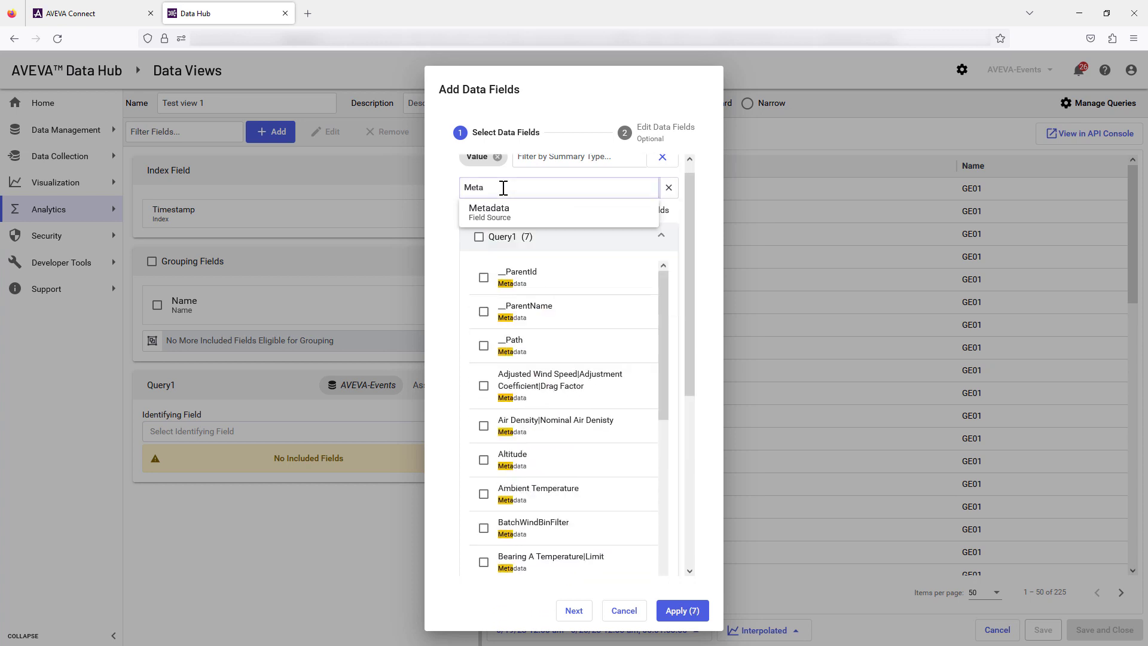
pyautogui.click(489, 216)
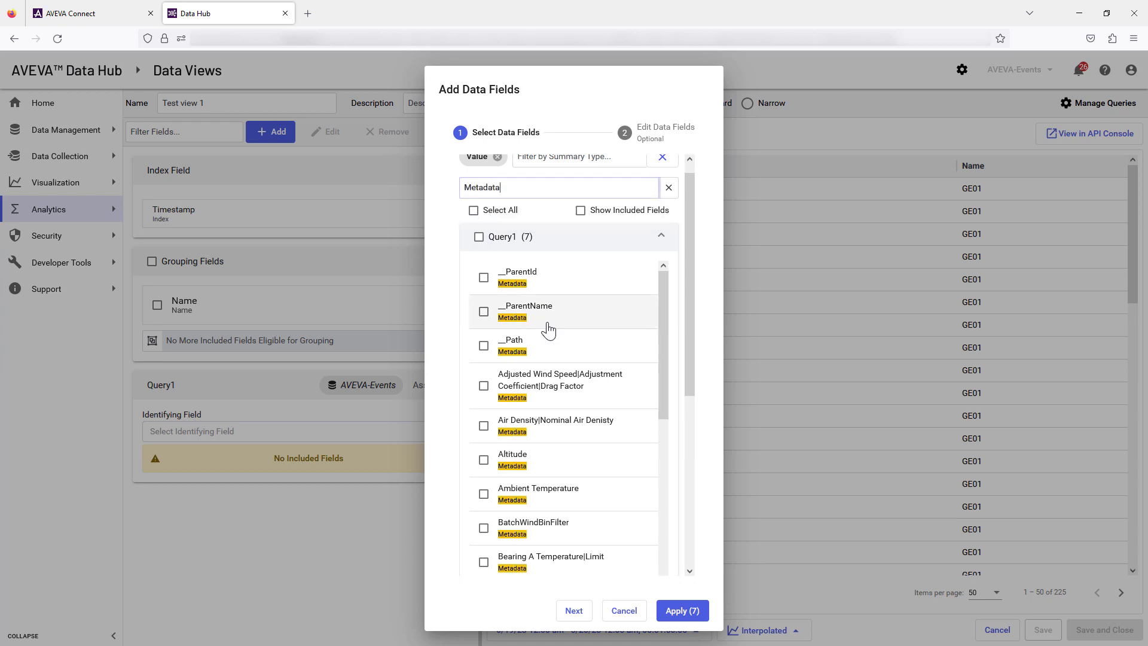
pyautogui.click(484, 460)
pyautogui.scroll(-4, 530, 445)
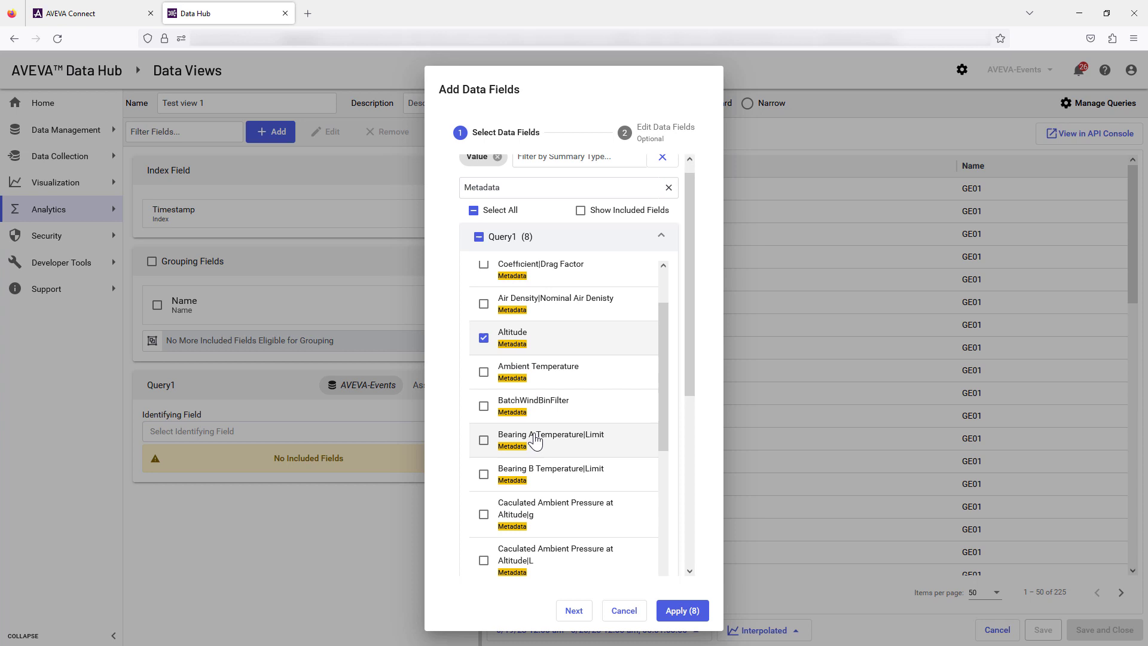
pyautogui.scroll(-5, 535, 442)
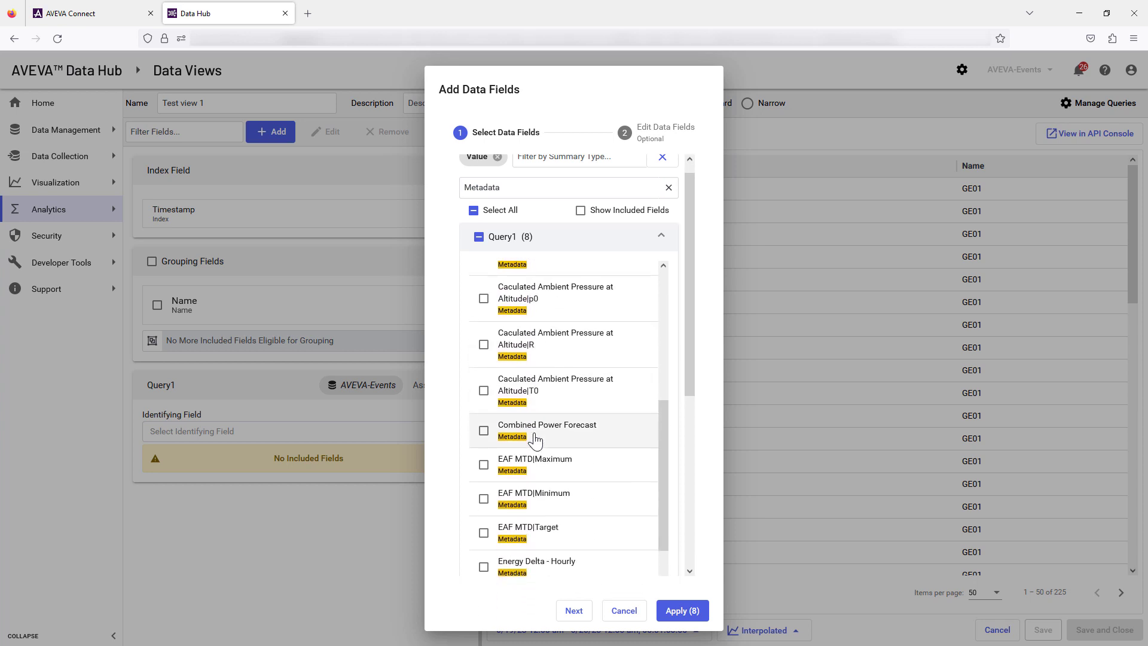
pyautogui.scroll(-2, 535, 441)
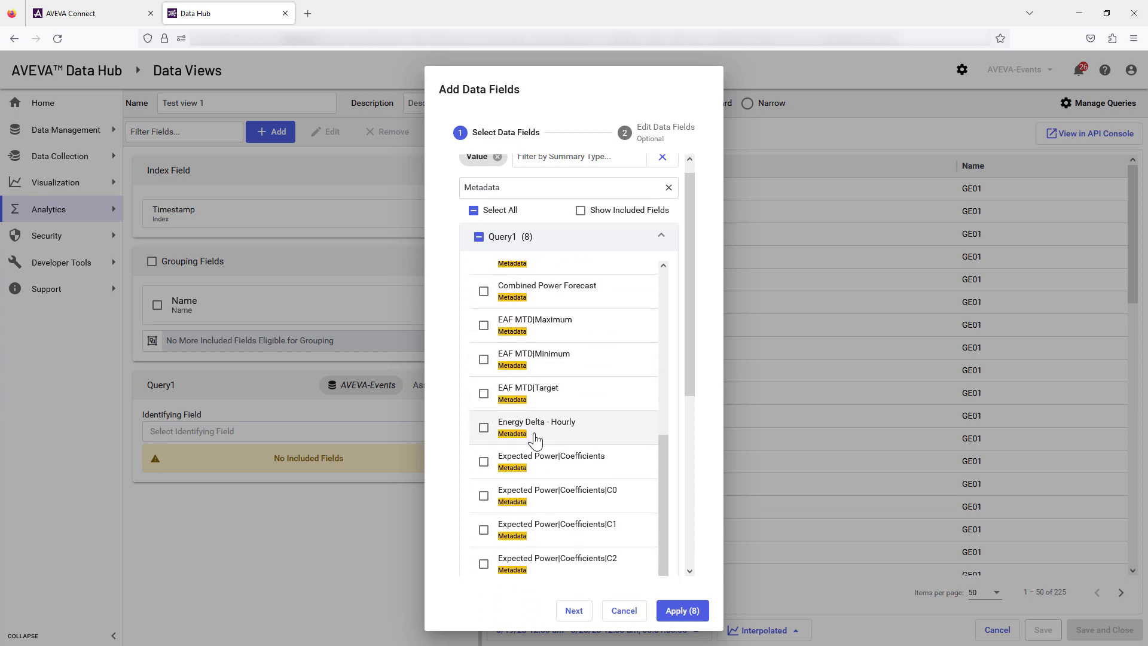
pyautogui.scroll(-5, 535, 442)
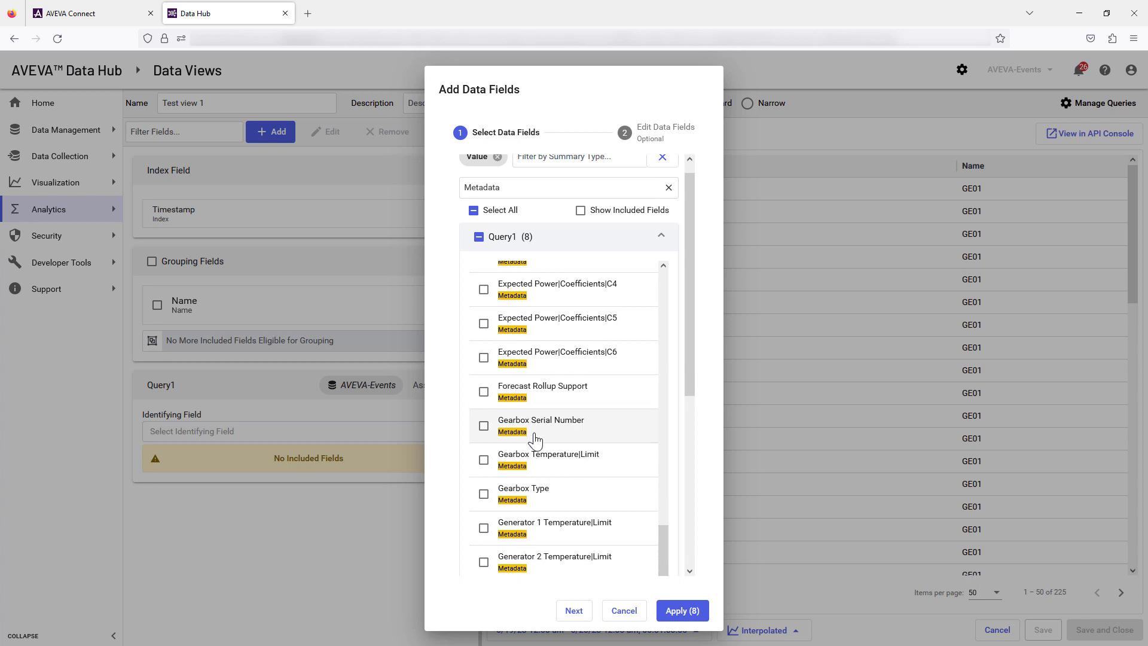
pyautogui.scroll(-2, 535, 441)
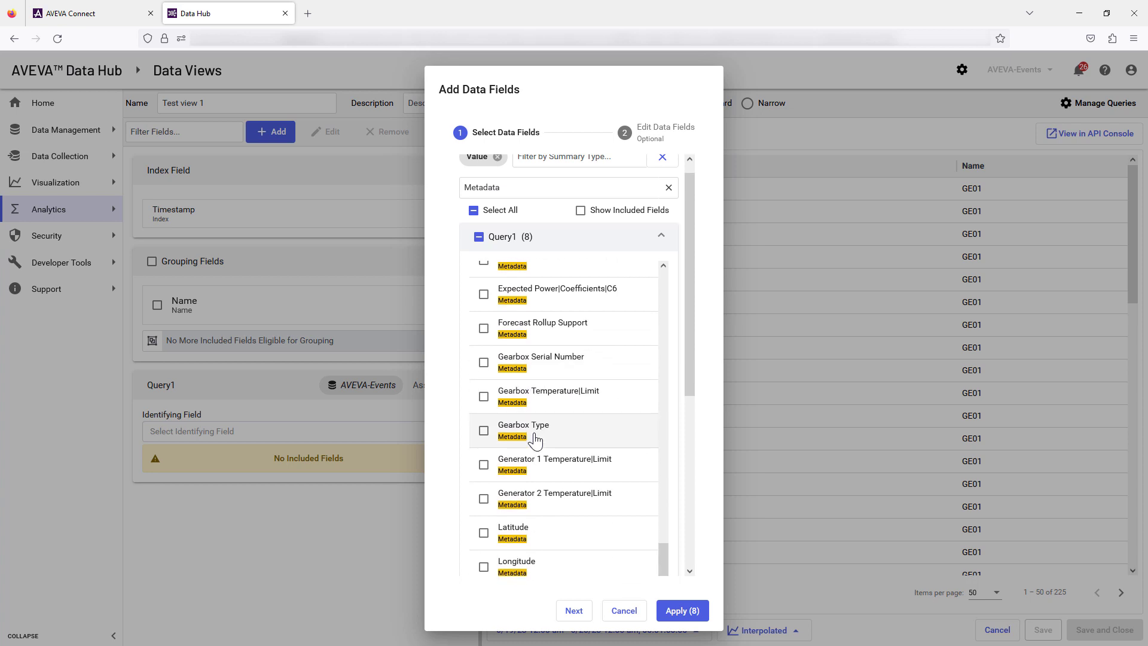
pyautogui.click(484, 431)
pyautogui.scroll(-2, 551, 430)
pyautogui.click(484, 472)
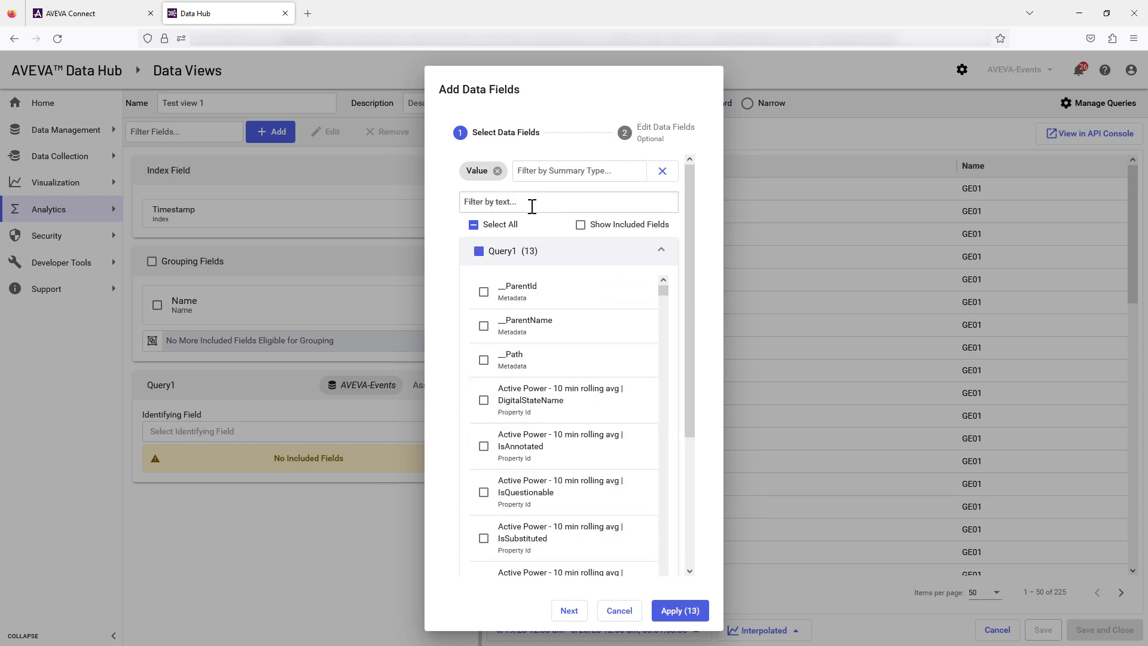
pyautogui.click(532, 202)
pyautogui.write('Expec')
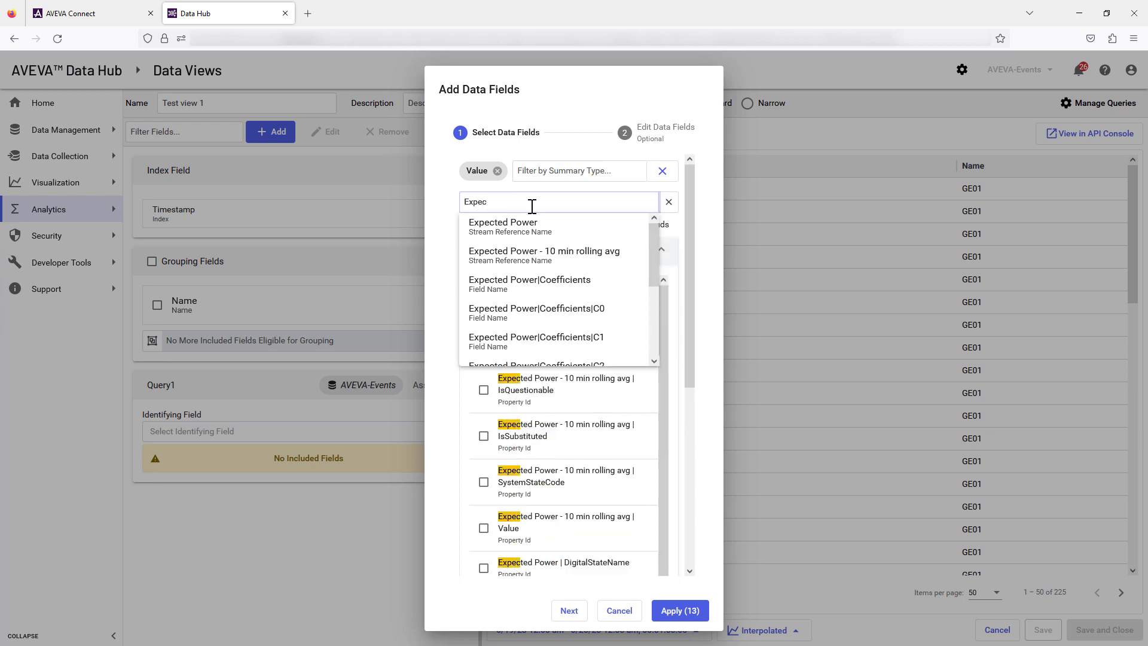
# - Narrow fields to Expected Power and add Maximum and Minimum summary types
pyautogui.click(521, 228)
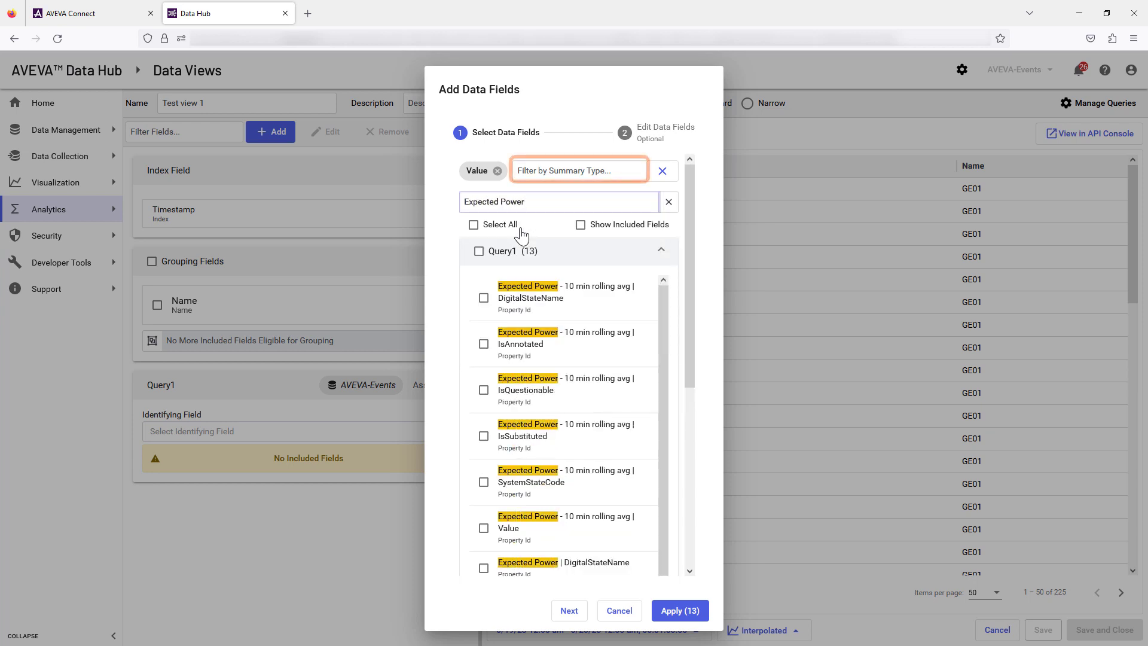
pyautogui.click(543, 171)
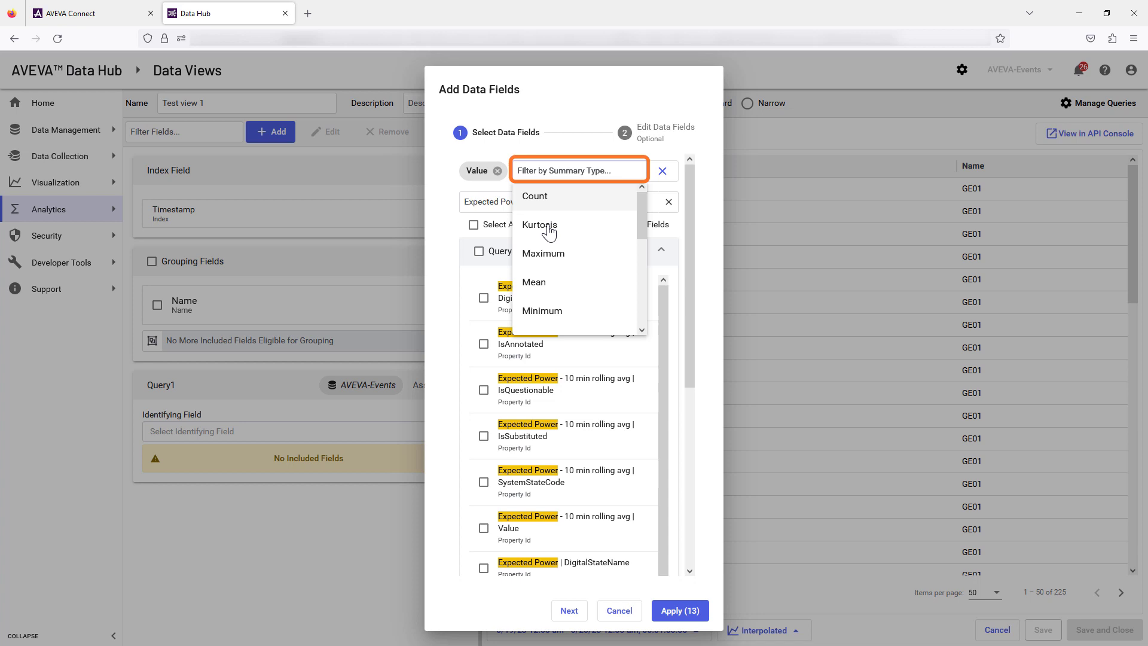
pyautogui.click(544, 257)
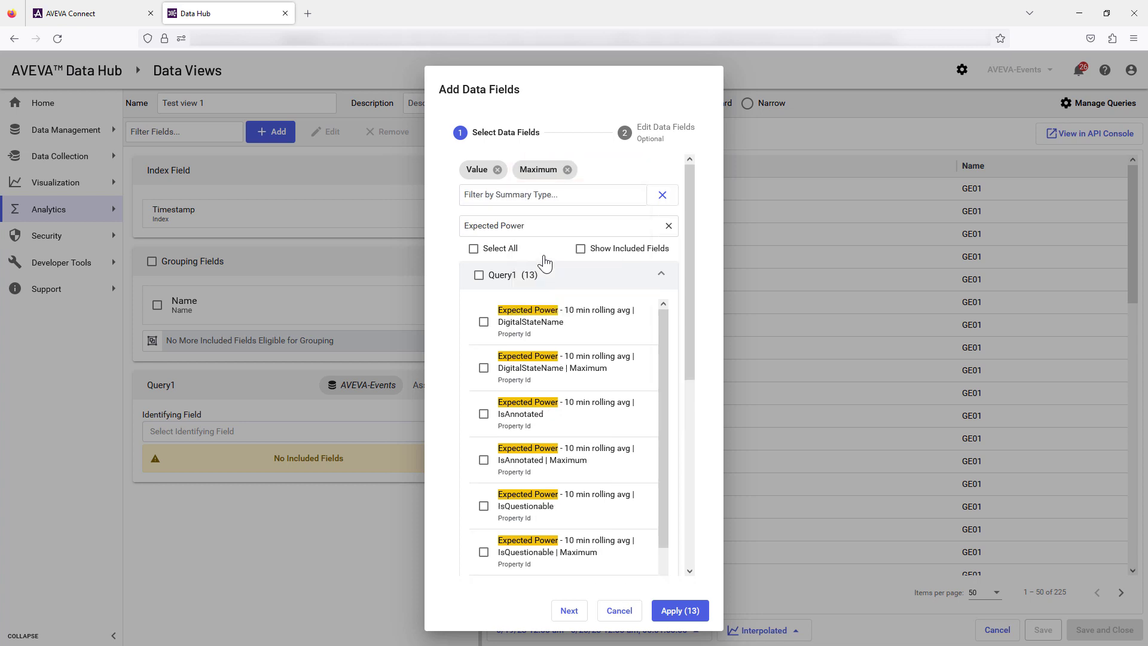
pyautogui.click(569, 194)
pyautogui.click(498, 306)
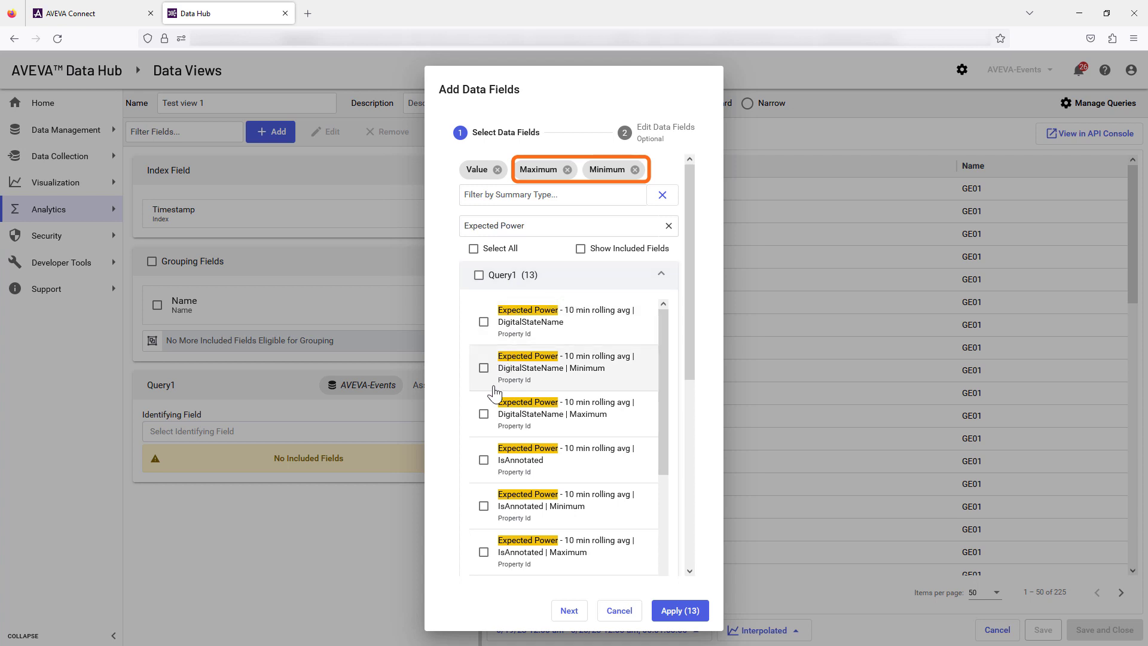
# - Include the Expected Power Value field and apply all 17 fields to the view
pyautogui.scroll(-2, 485, 398)
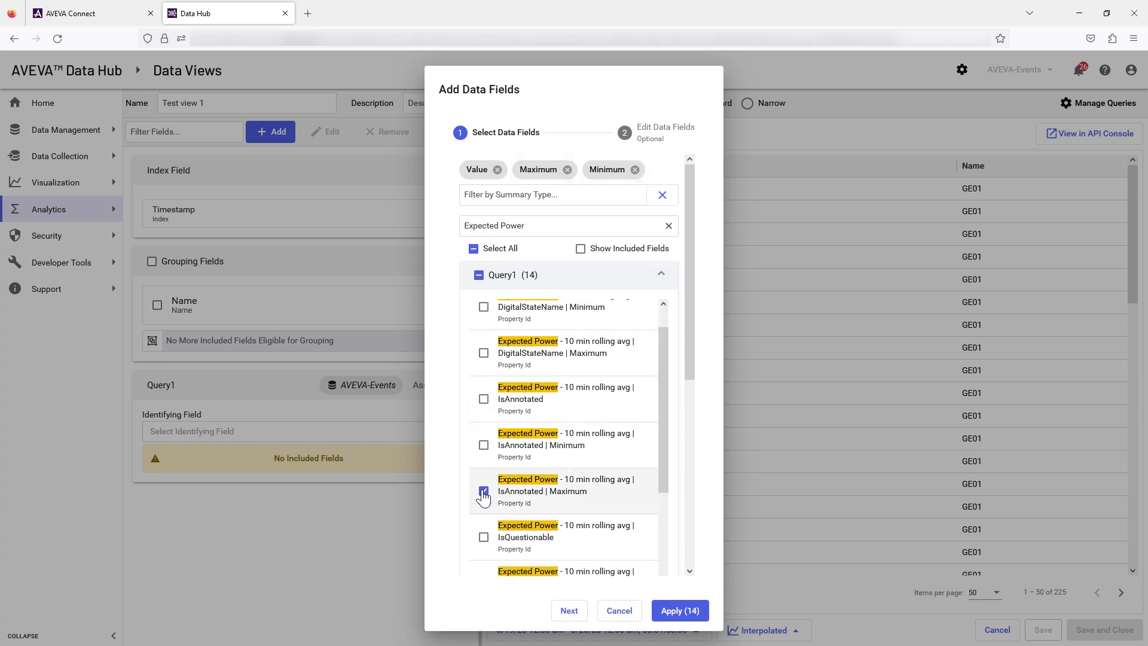
pyautogui.scroll(-3, 487, 497)
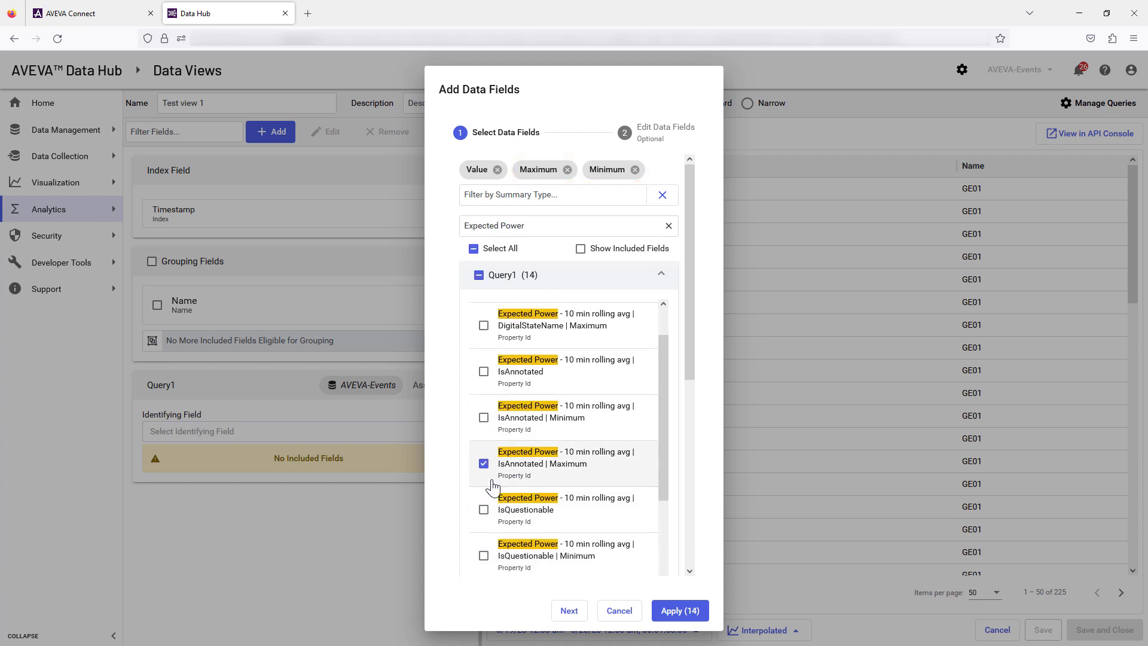
pyautogui.scroll(-3, 494, 486)
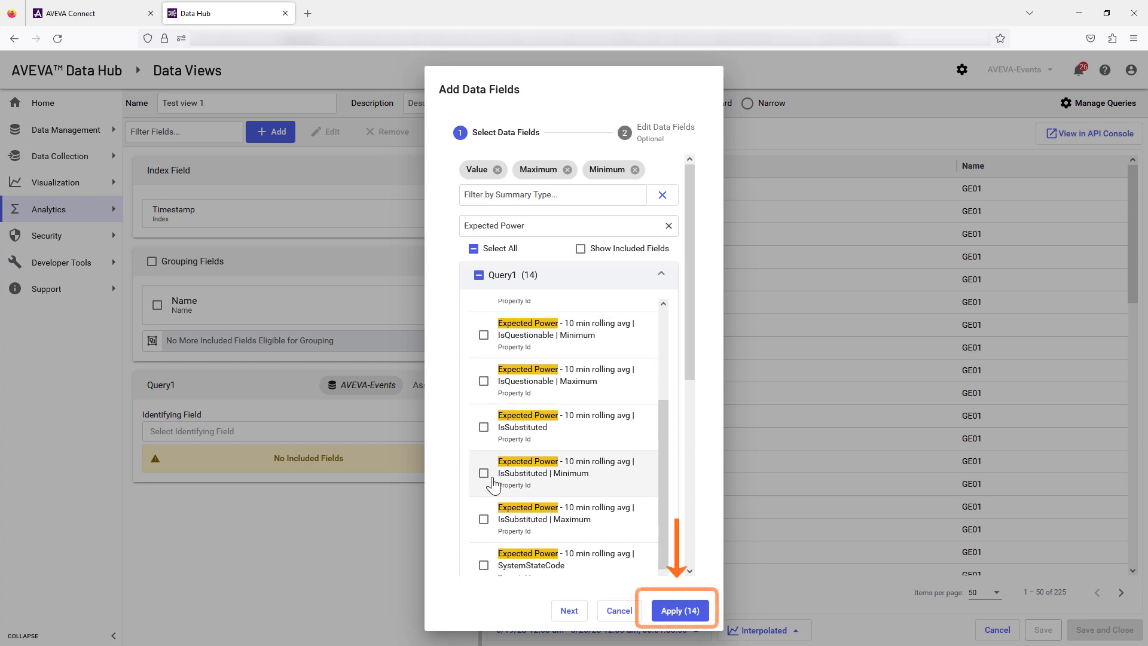
pyautogui.scroll(-3, 493, 485)
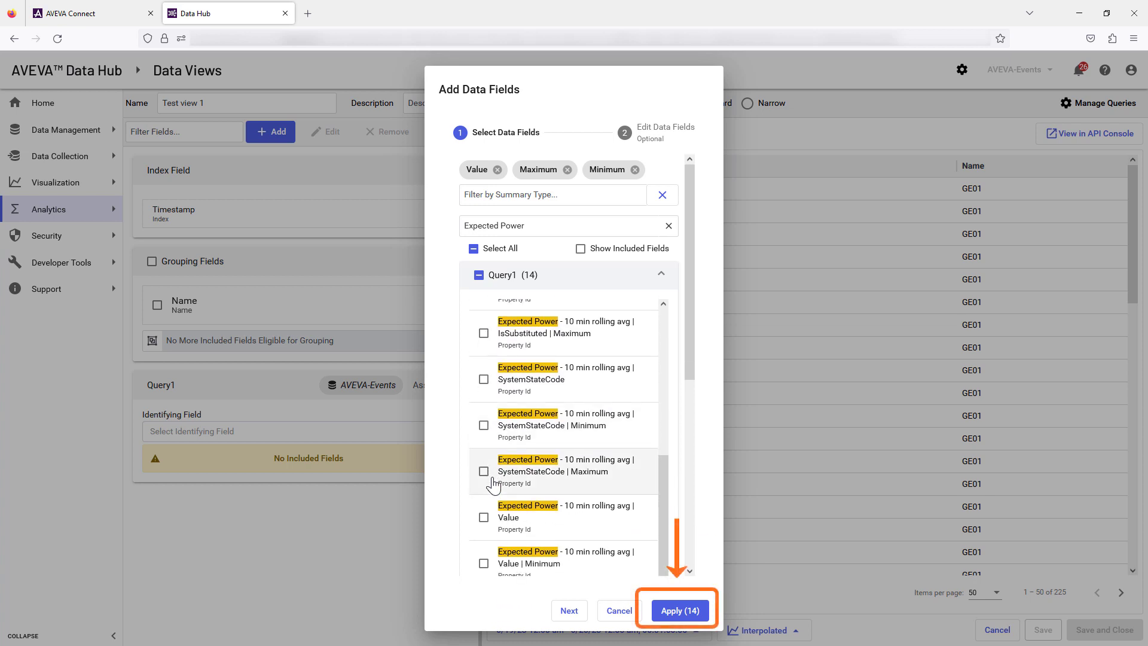
pyautogui.click(484, 518)
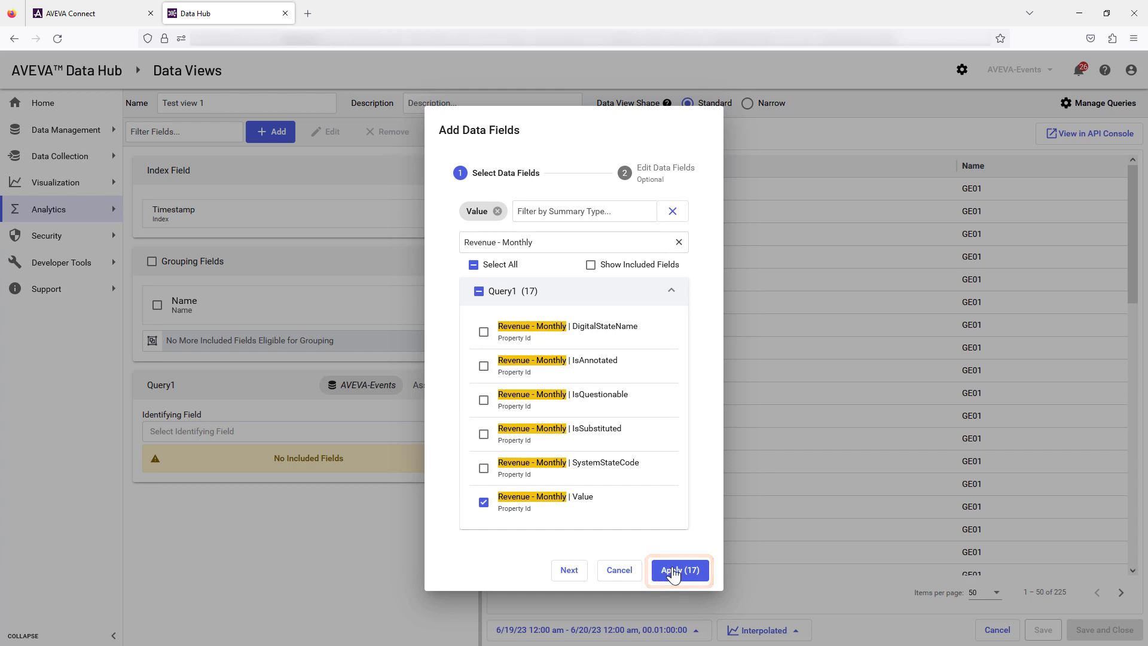
pyautogui.click(674, 572)
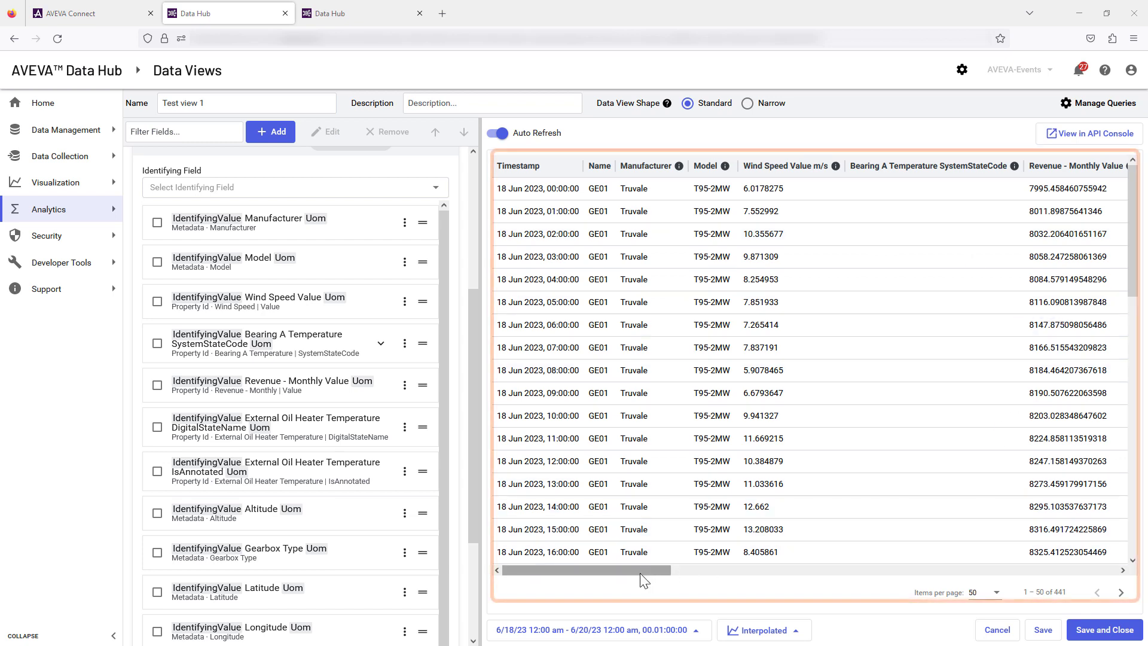
# - Scroll the preview right to inspect Manufacturer, Model, Wind Speed and Revenue columns, then back
pyautogui.moveTo(641, 574); pyautogui.dragTo(722, 598)
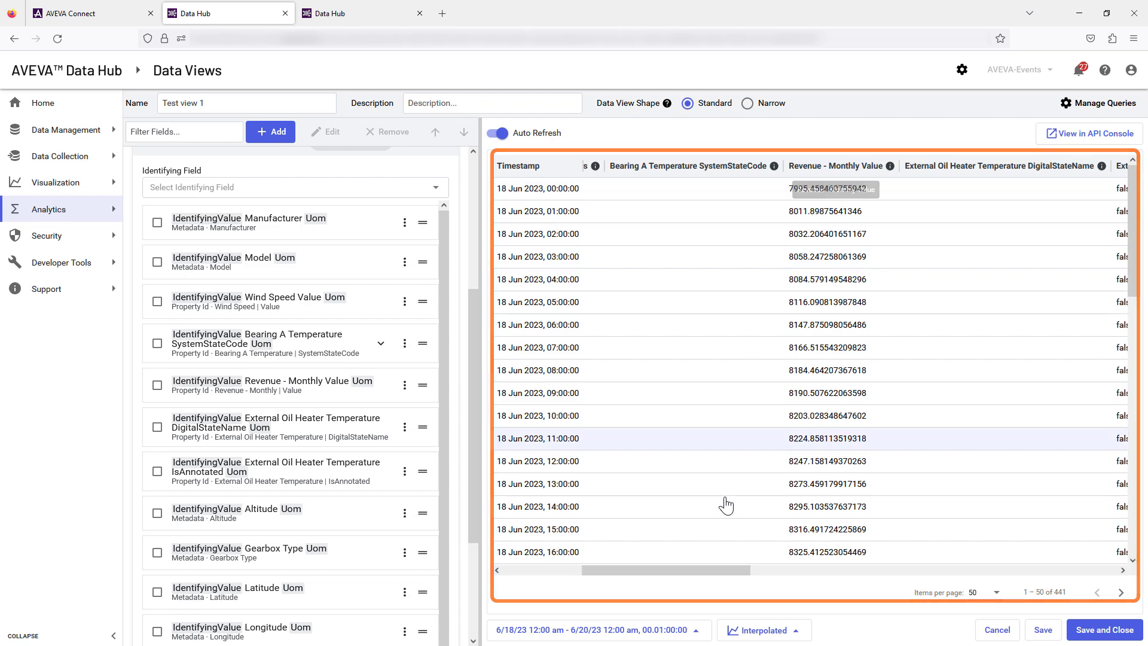
pyautogui.moveTo(728, 574); pyautogui.dragTo(646, 590)
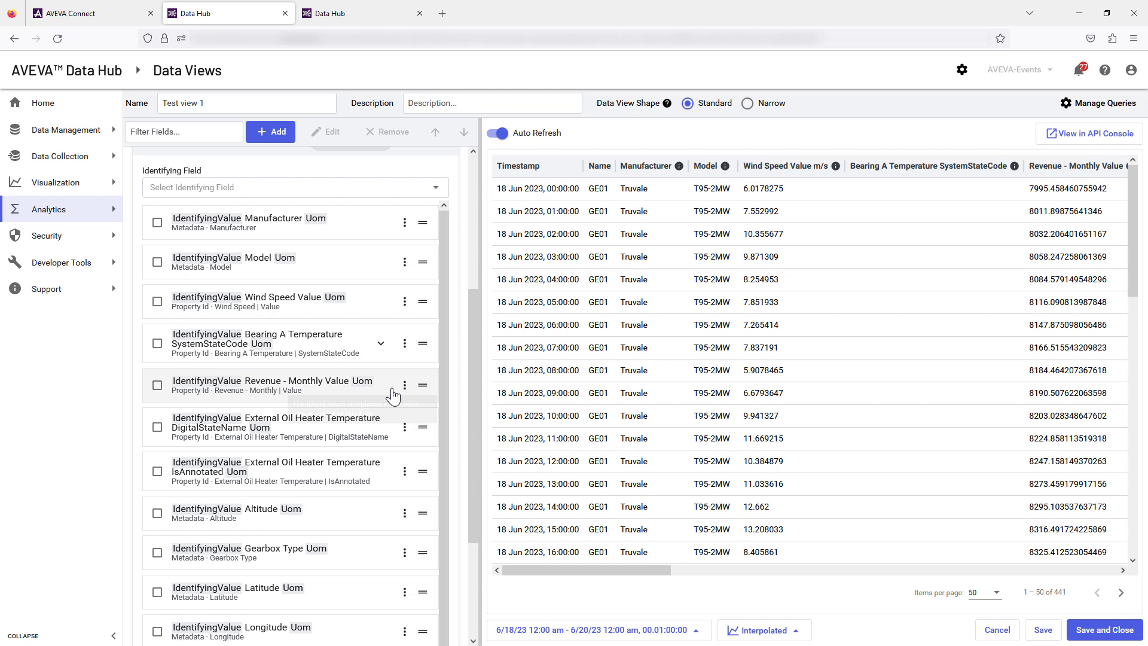
# - Move Revenue - Monthly Value above Bearing A Temperature and refresh the preview
pyautogui.click(422, 386)
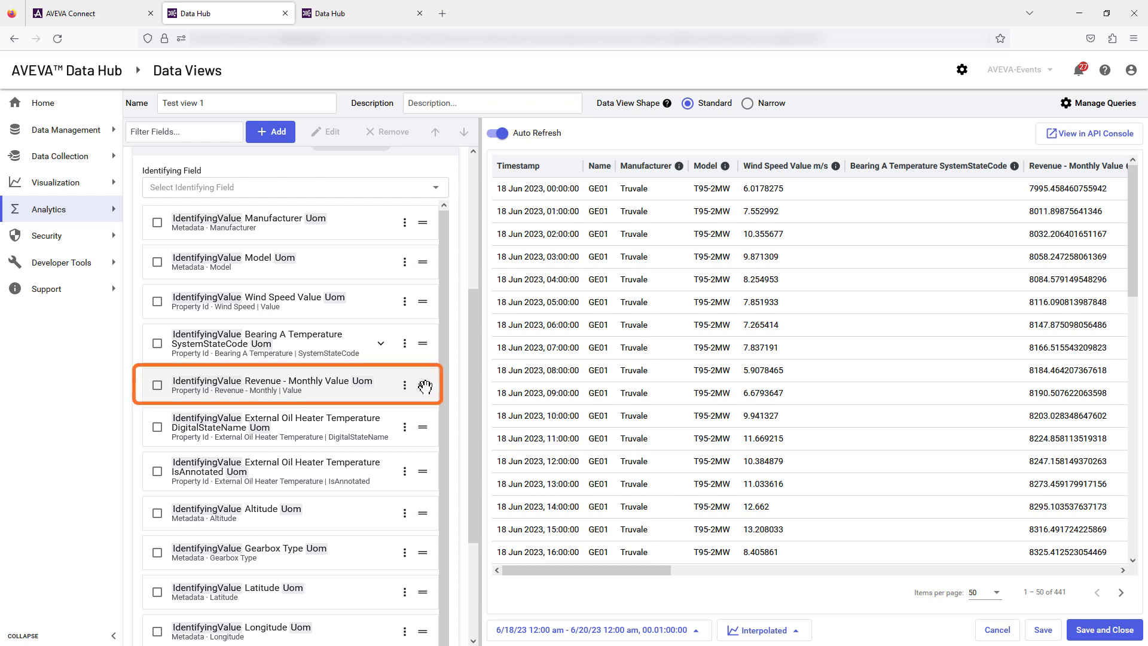
pyautogui.moveTo(425, 386); pyautogui.dragTo(417, 328)
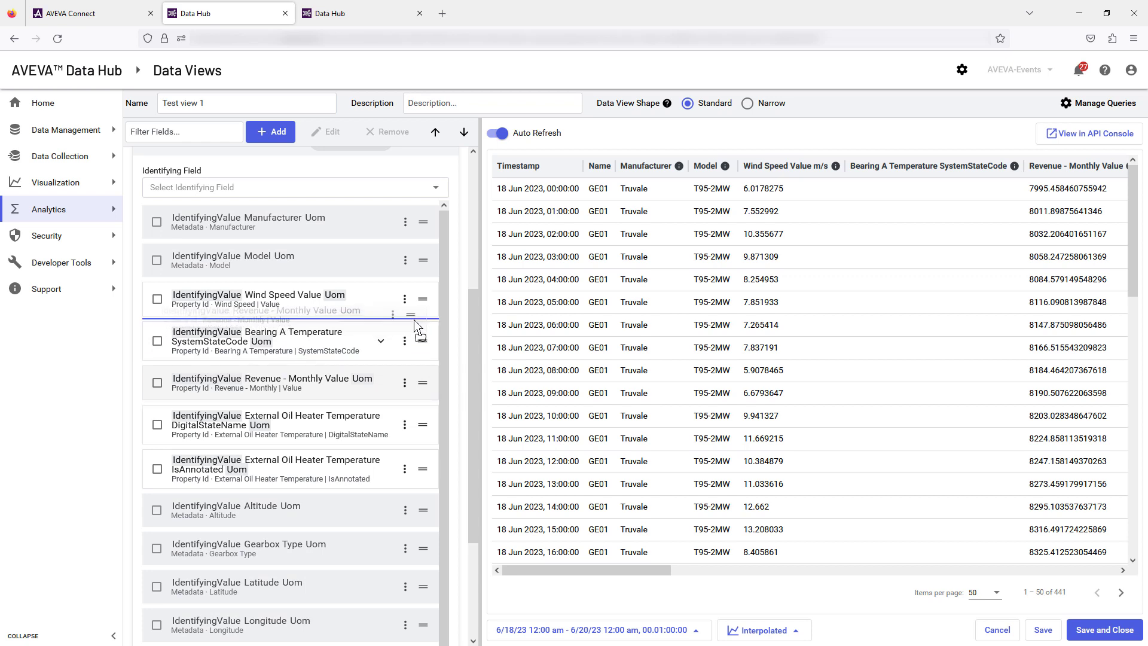
pyautogui.moveTo(417, 328); pyautogui.dragTo(418, 328)
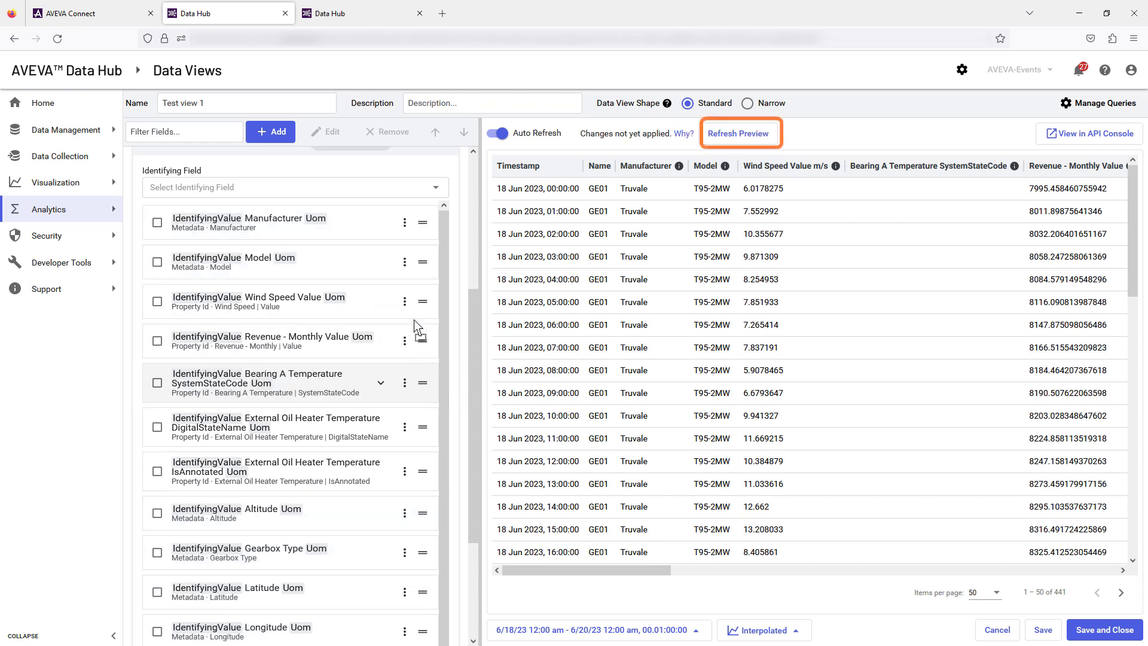
pyautogui.click(738, 134)
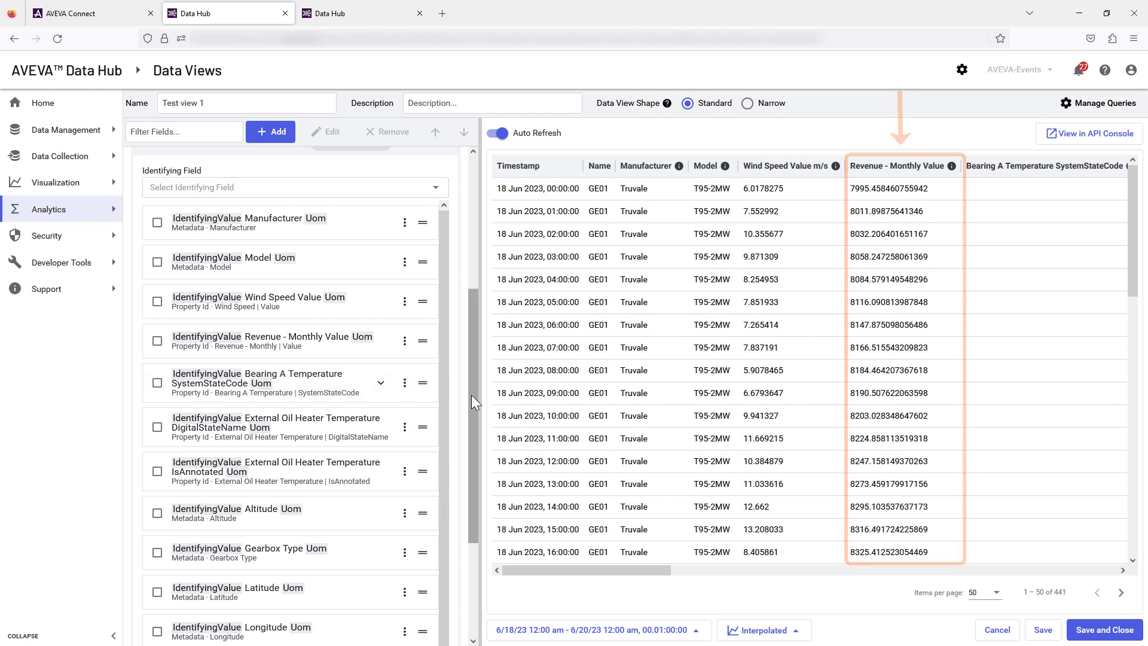
pyautogui.moveTo(472, 395); pyautogui.dragTo(488, 258)
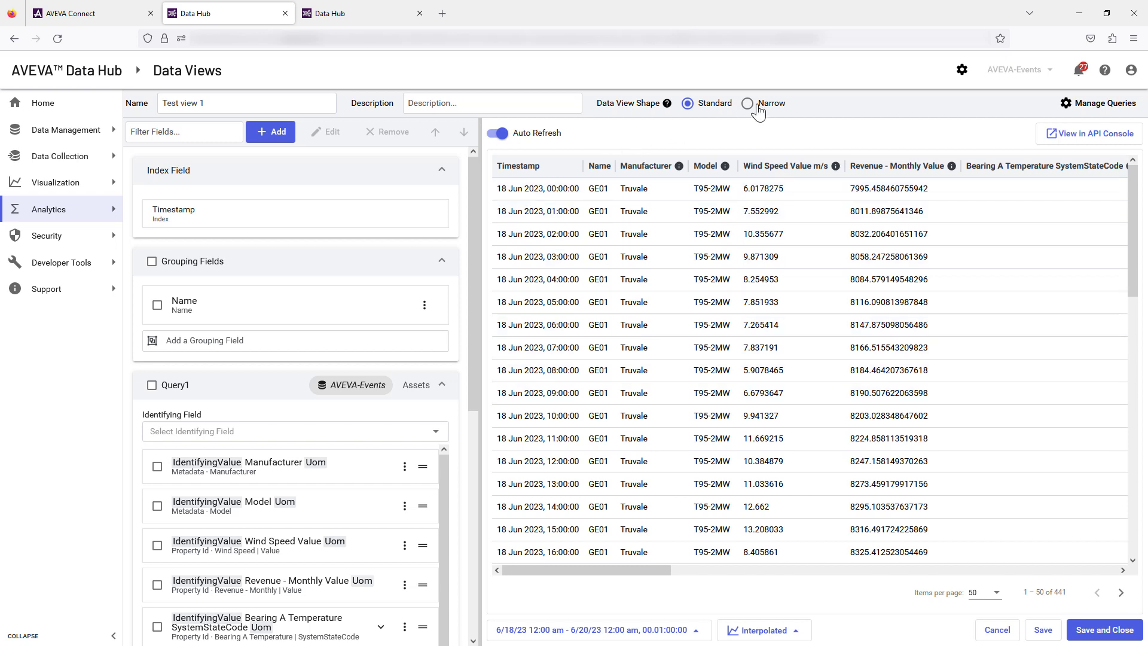
pyautogui.click(748, 104)
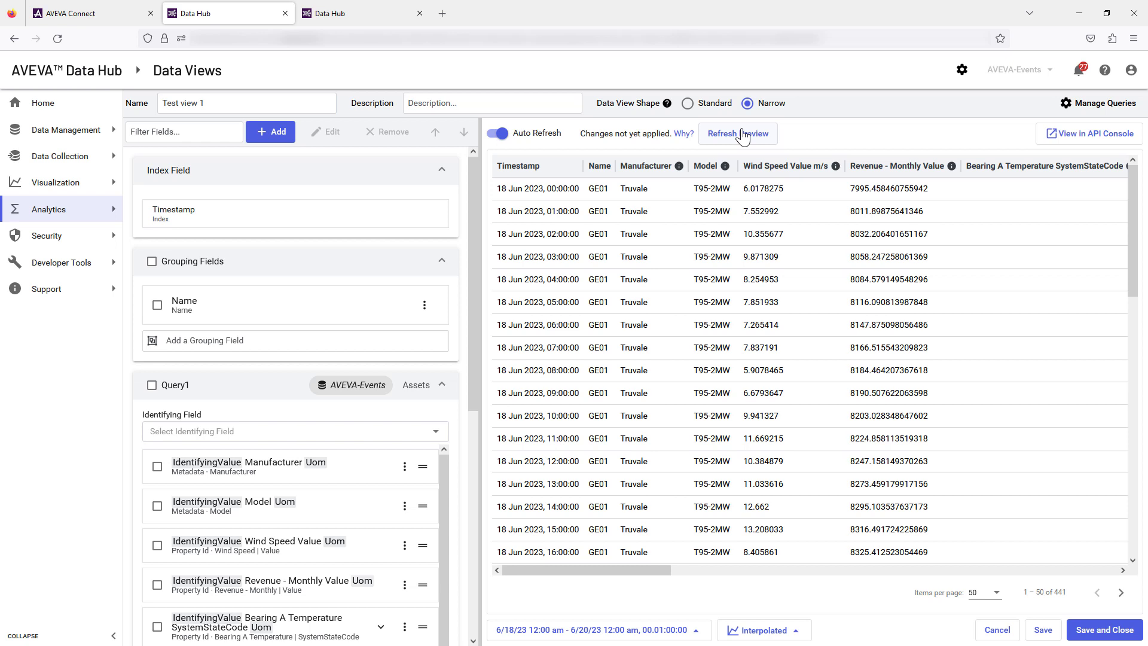
pyautogui.click(742, 135)
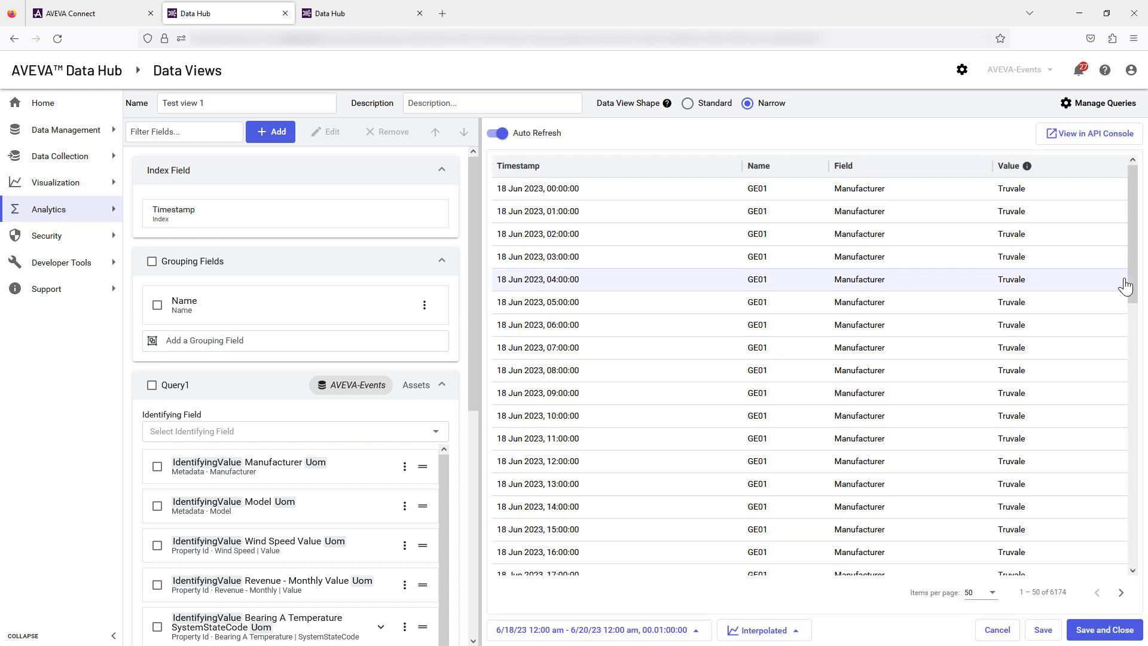
pyautogui.scroll(-1, 1133, 290)
pyautogui.moveTo(1133, 290); pyautogui.dragTo(1146, 550)
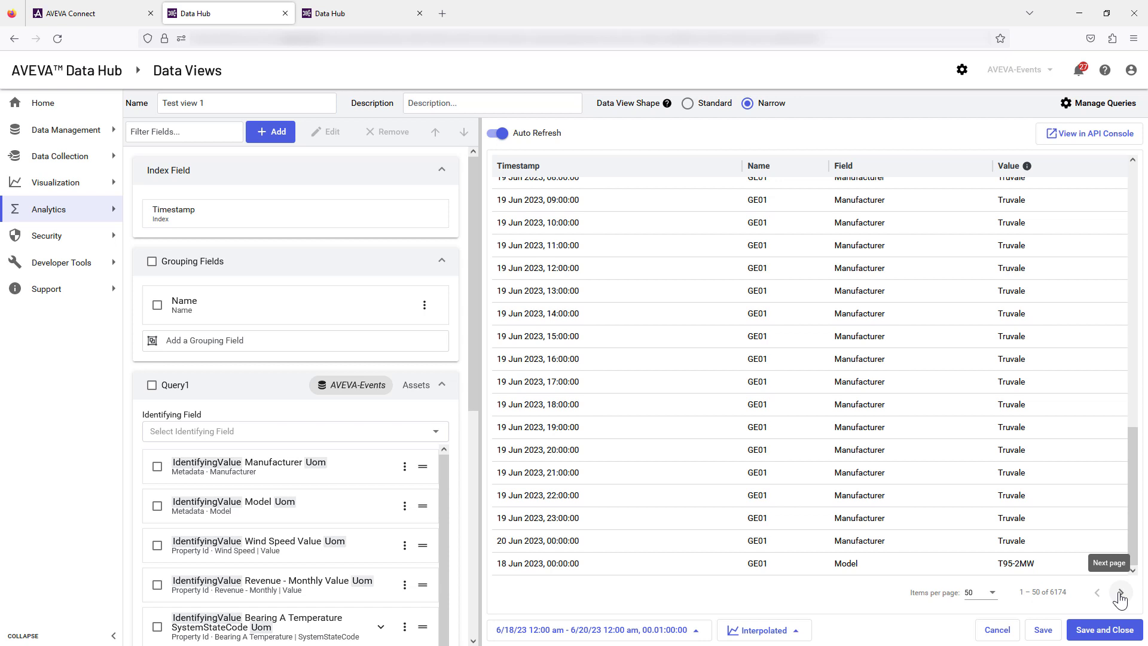
pyautogui.click(1120, 594)
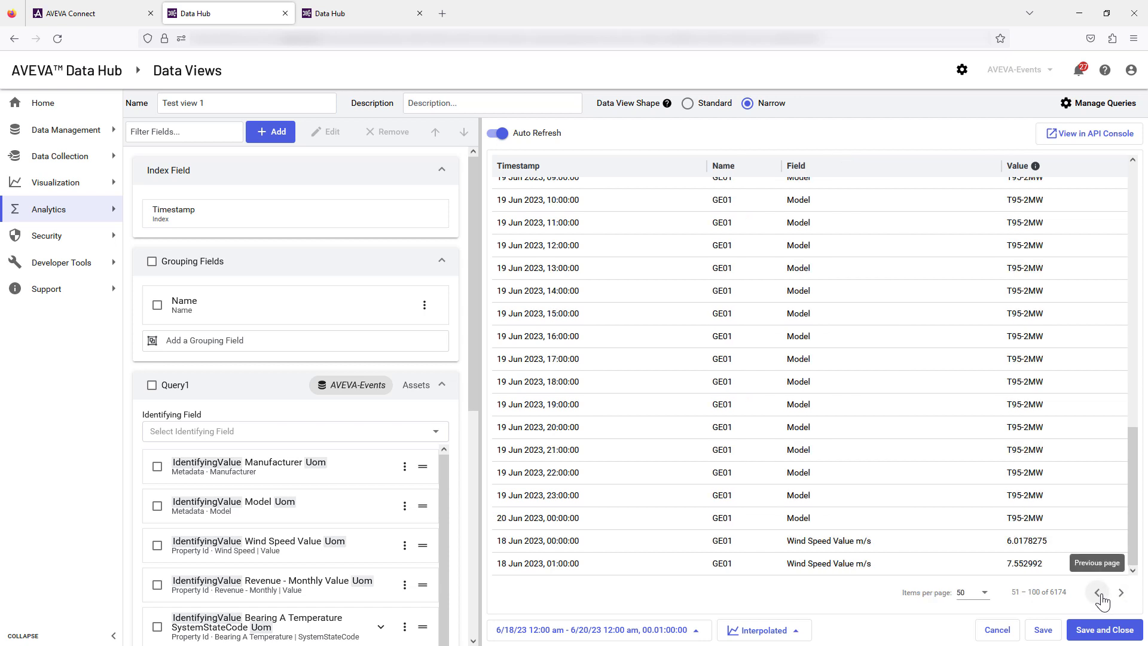
pyautogui.click(1100, 596)
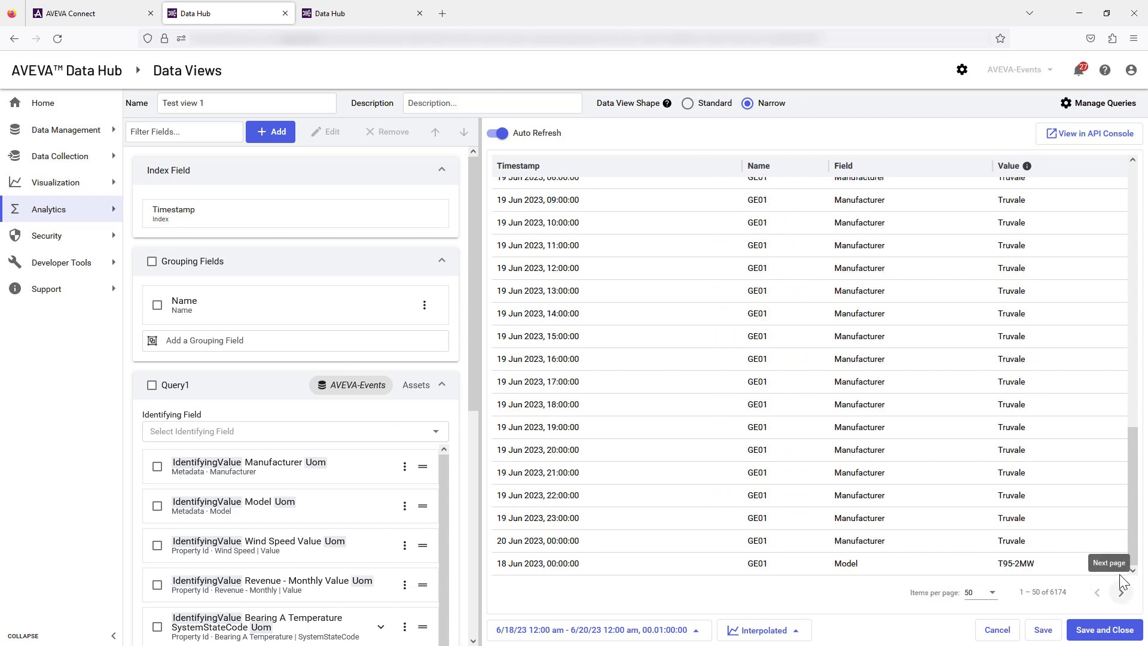
pyautogui.moveTo(1137, 549); pyautogui.dragTo(1138, 288)
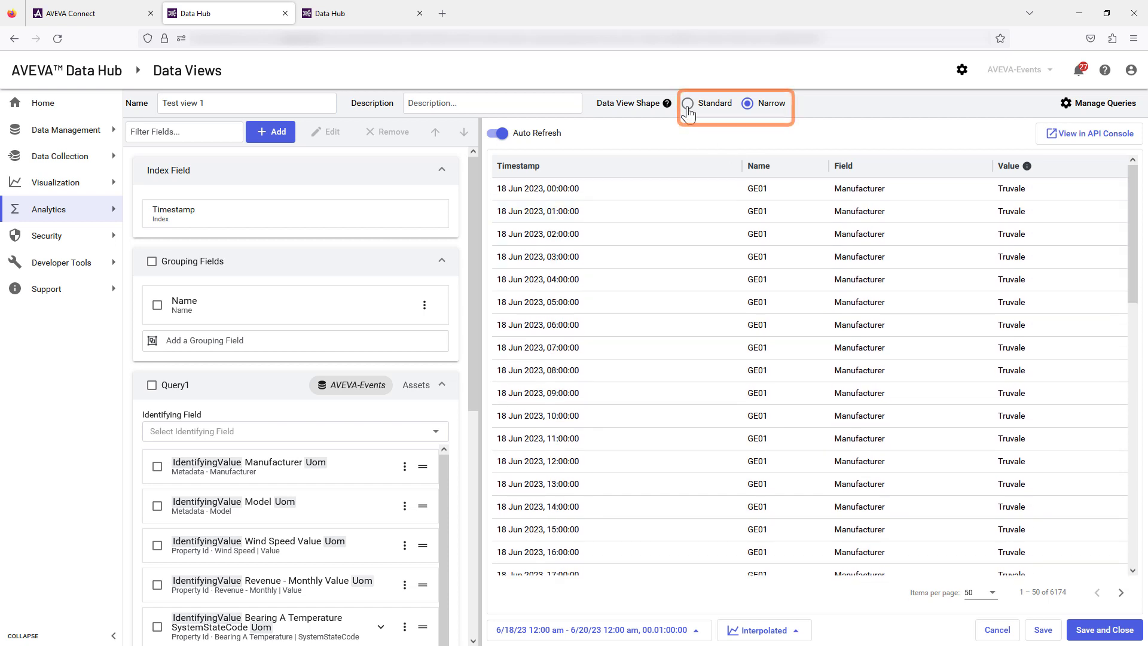
pyautogui.click(688, 105)
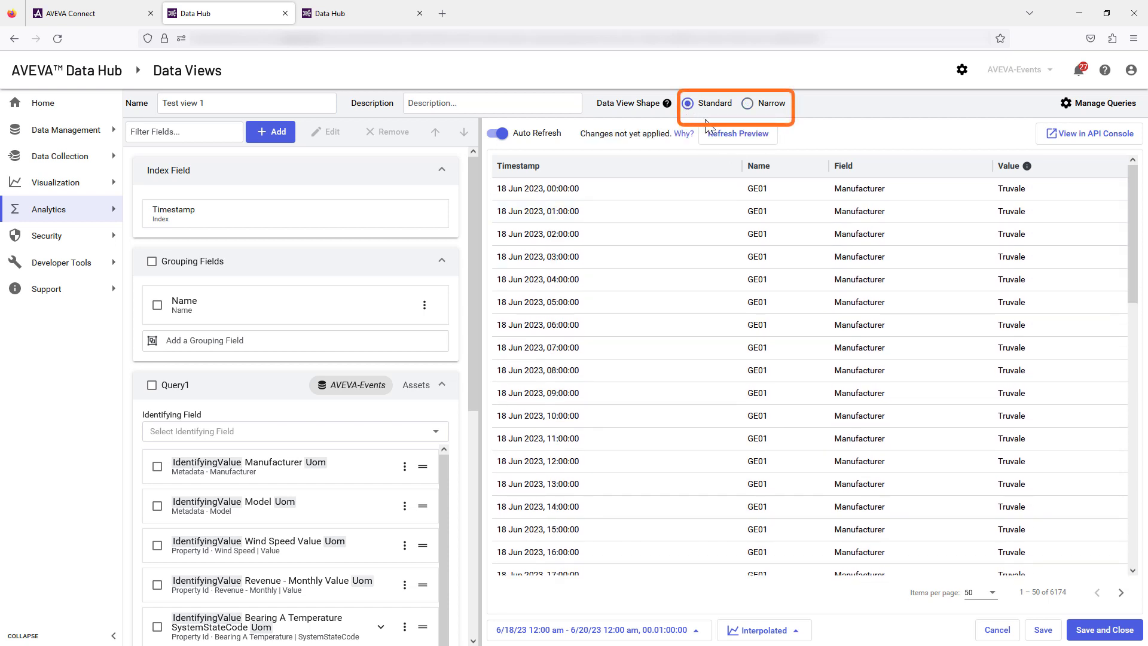
pyautogui.click(724, 136)
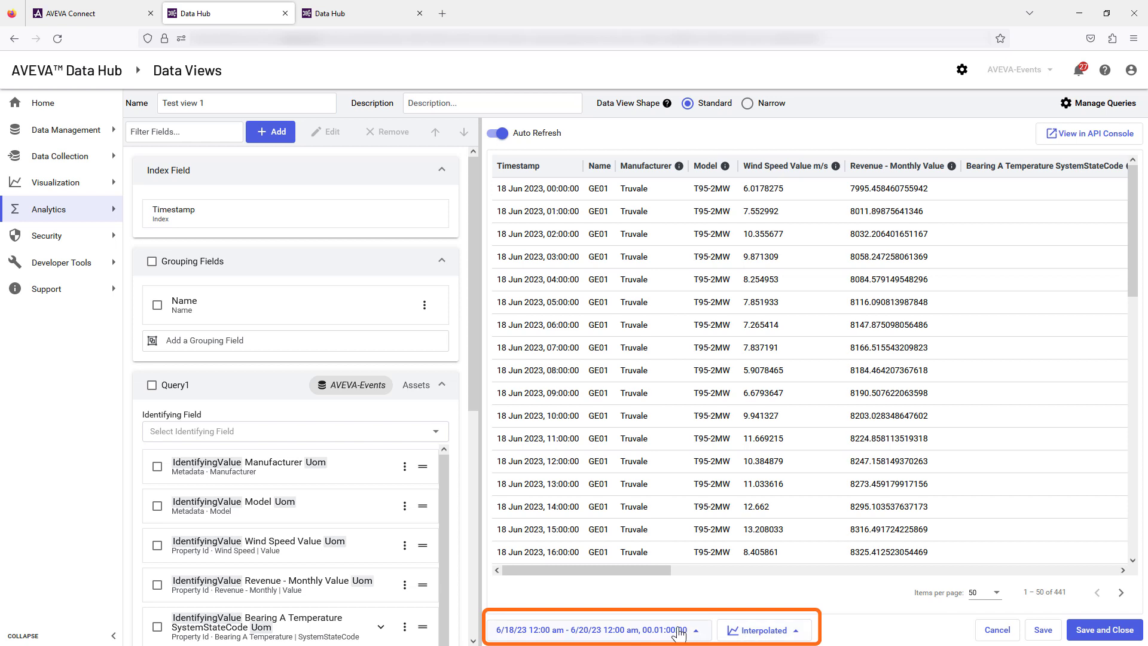
# - Change the start index day to 17 June 2023 and apply, giving 657 preview rows
pyautogui.click(680, 631)
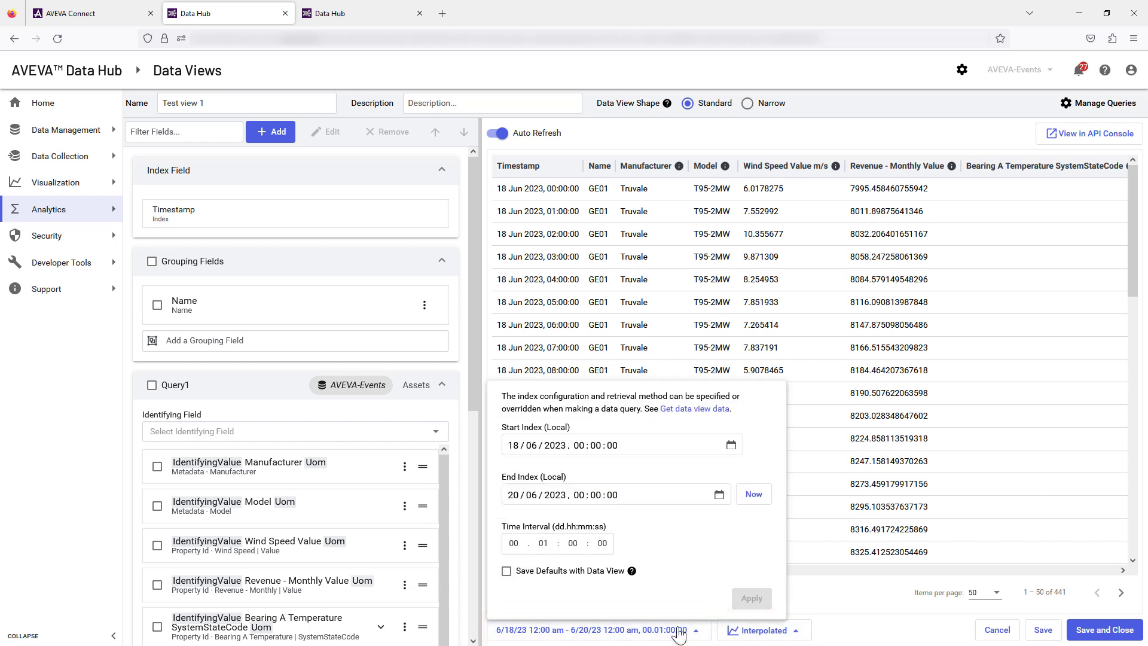
pyautogui.click(513, 445)
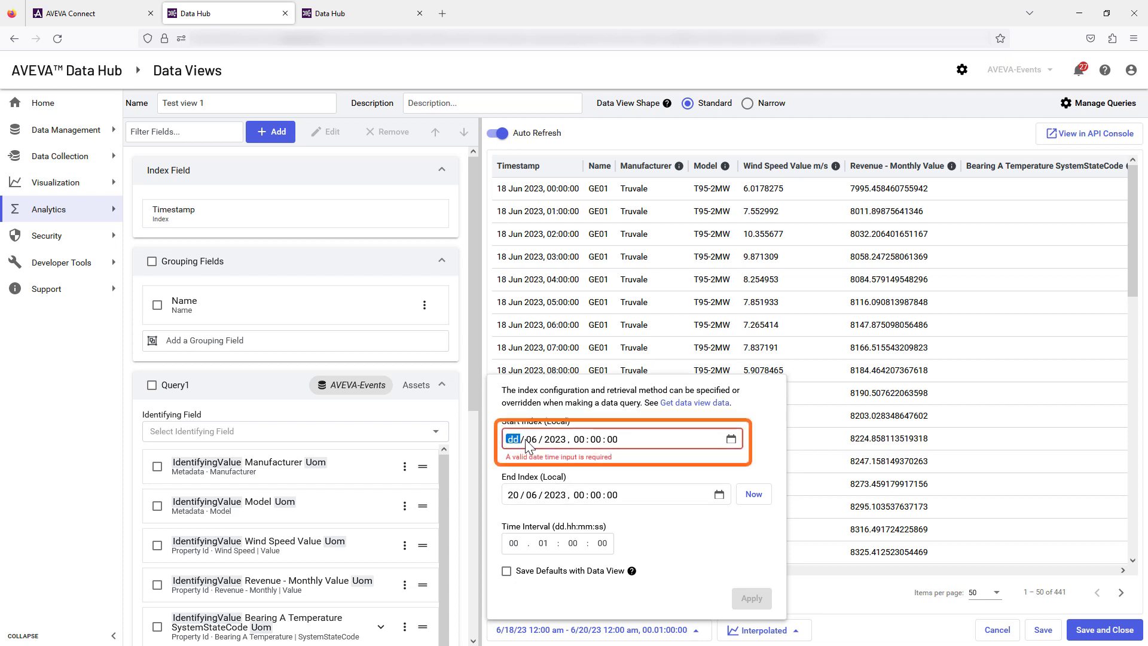
pyautogui.write('17')
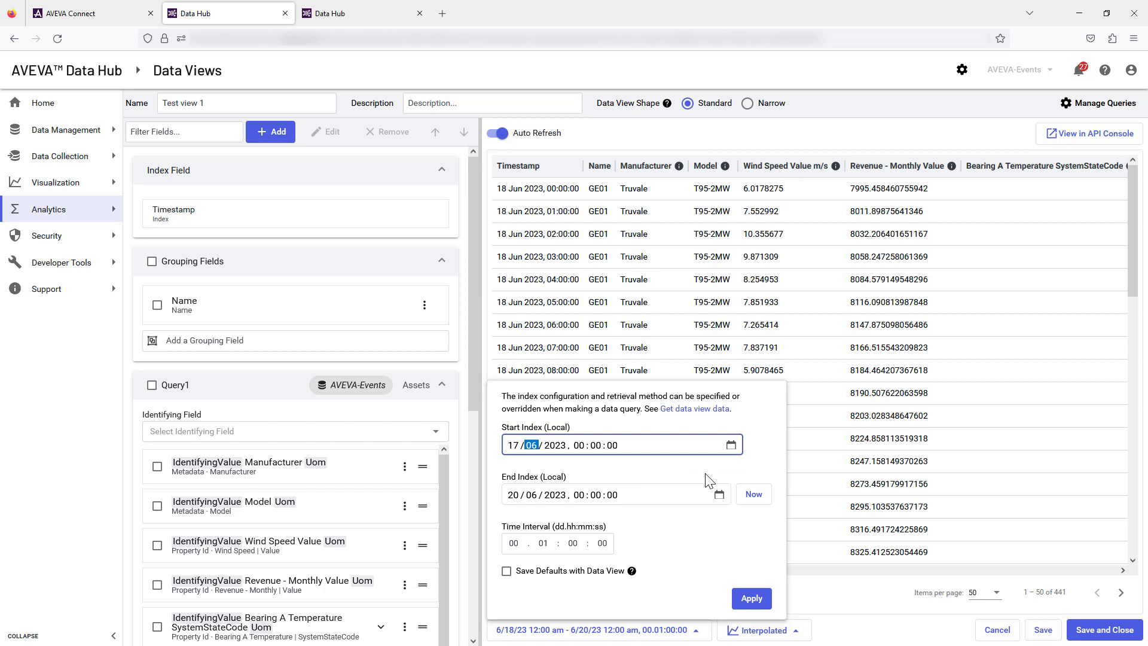
pyautogui.click(763, 462)
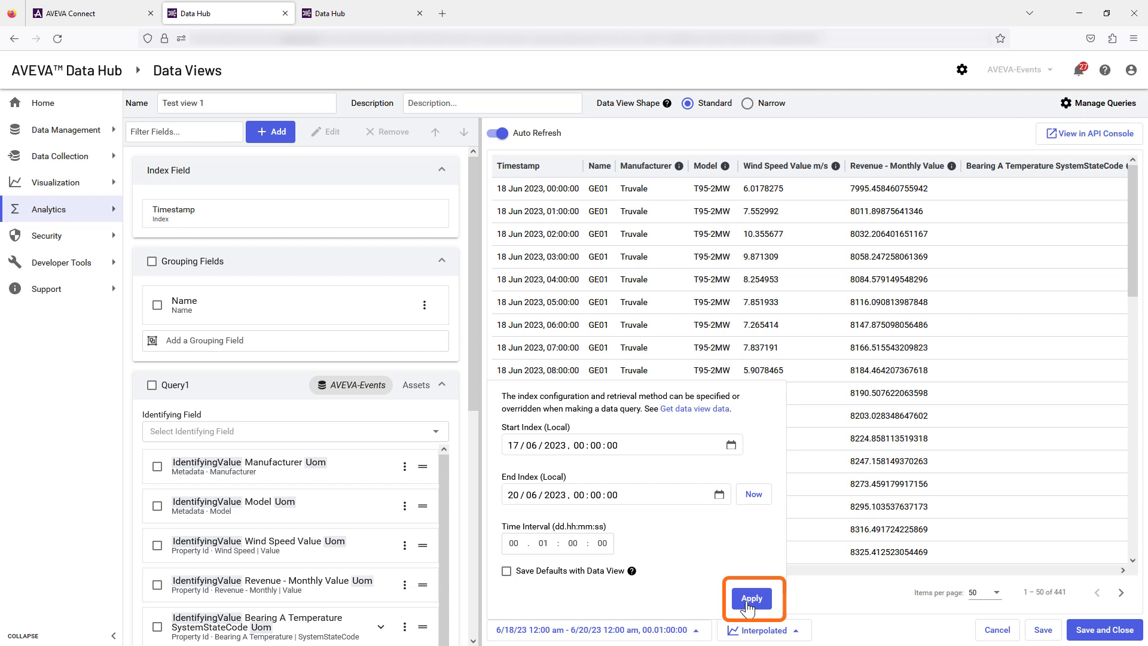
pyautogui.click(750, 599)
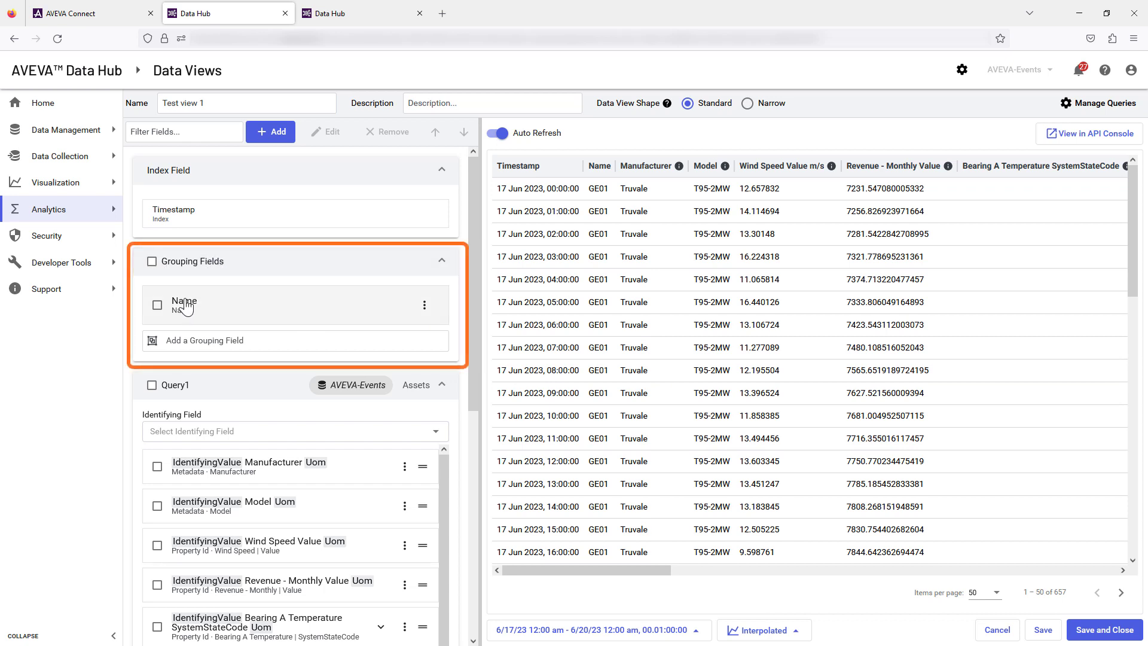
pyautogui.click(213, 340)
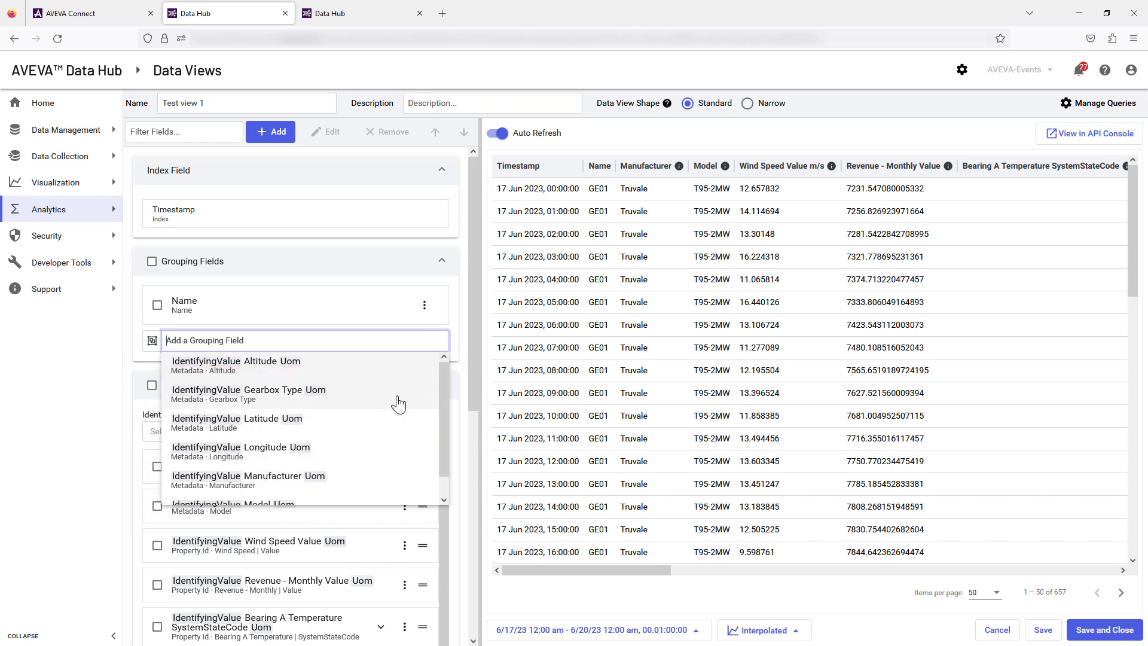
pyautogui.click(457, 323)
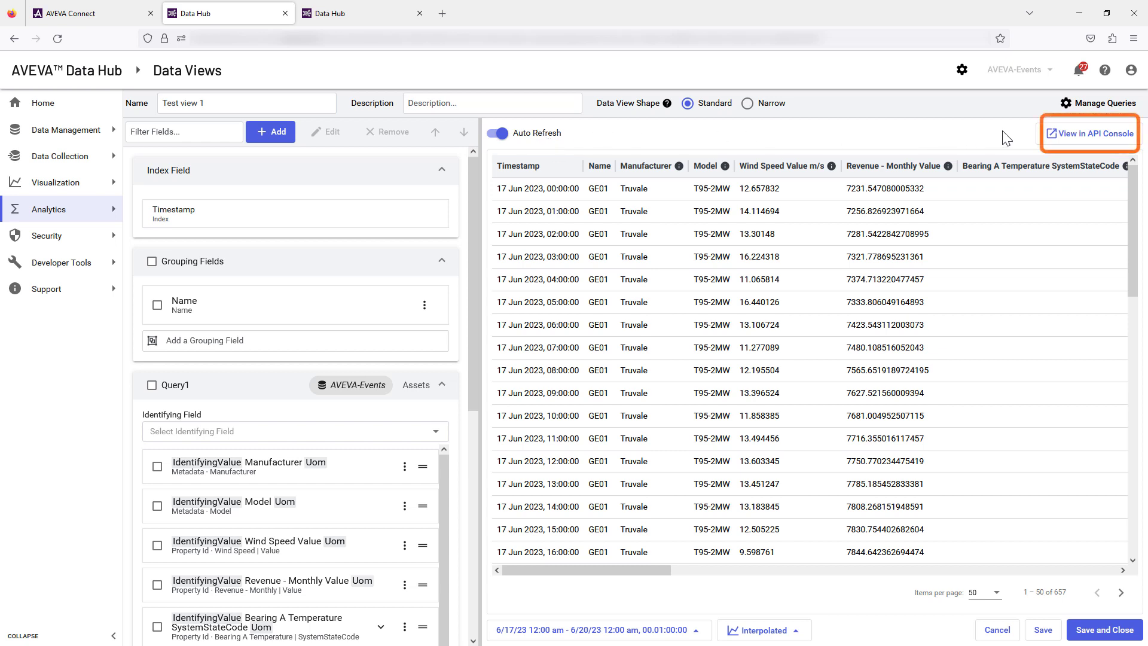
# - Check the request's startIndex and endIndex in the API Console, then return to the data view
pyautogui.click(1062, 137)
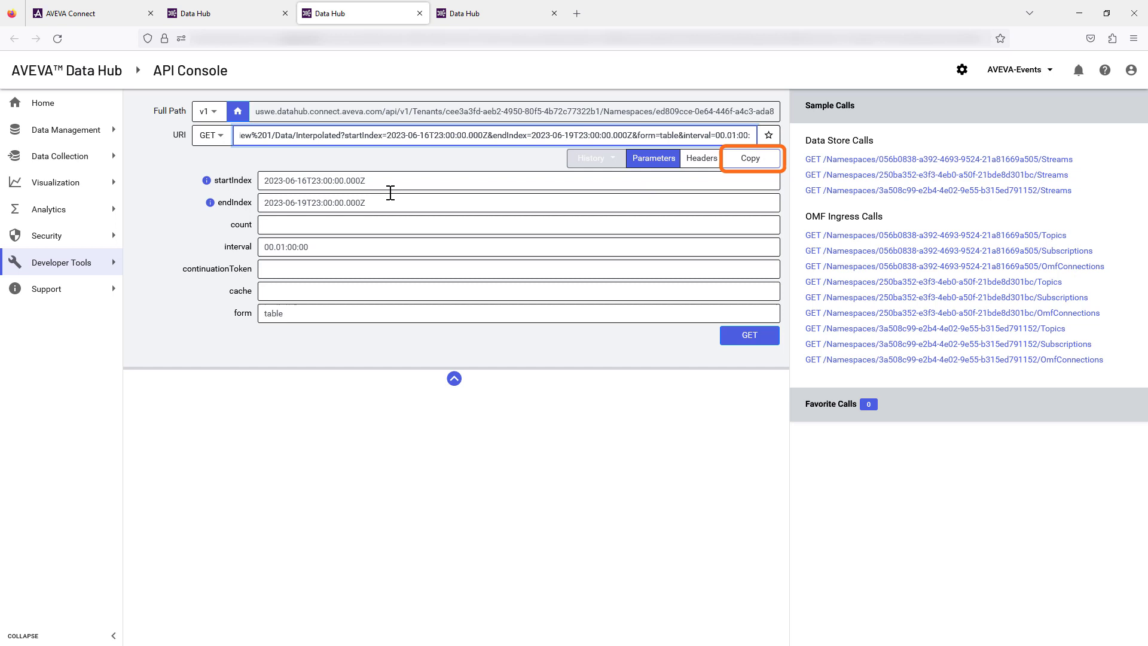
pyautogui.click(385, 185)
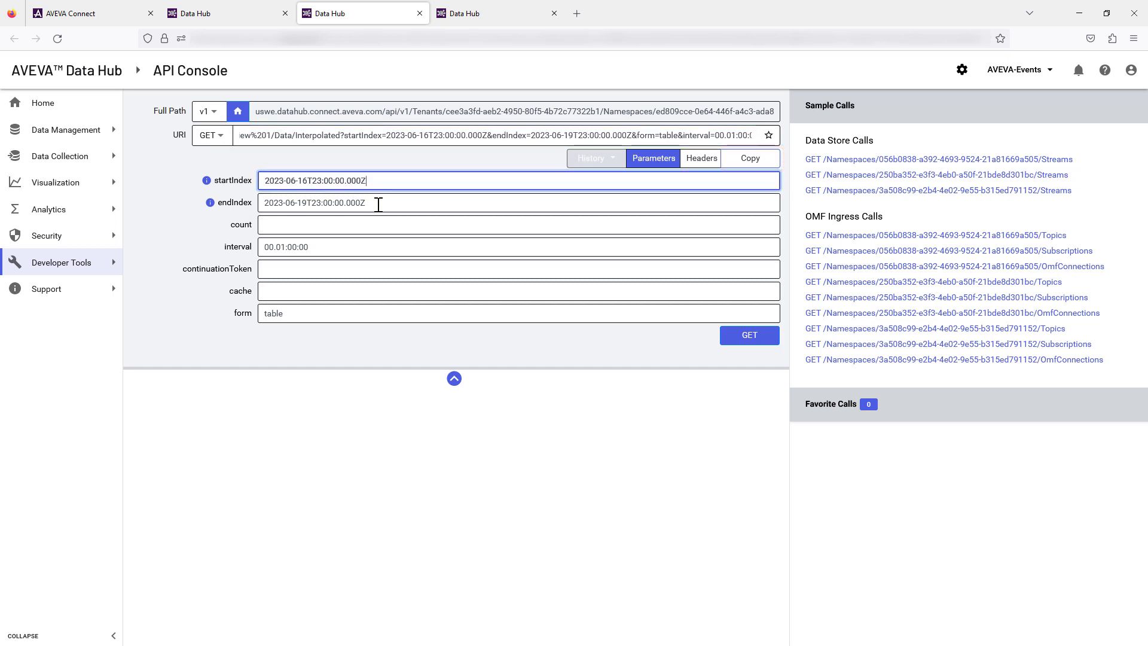
pyautogui.click(378, 207)
pyautogui.click(361, 162)
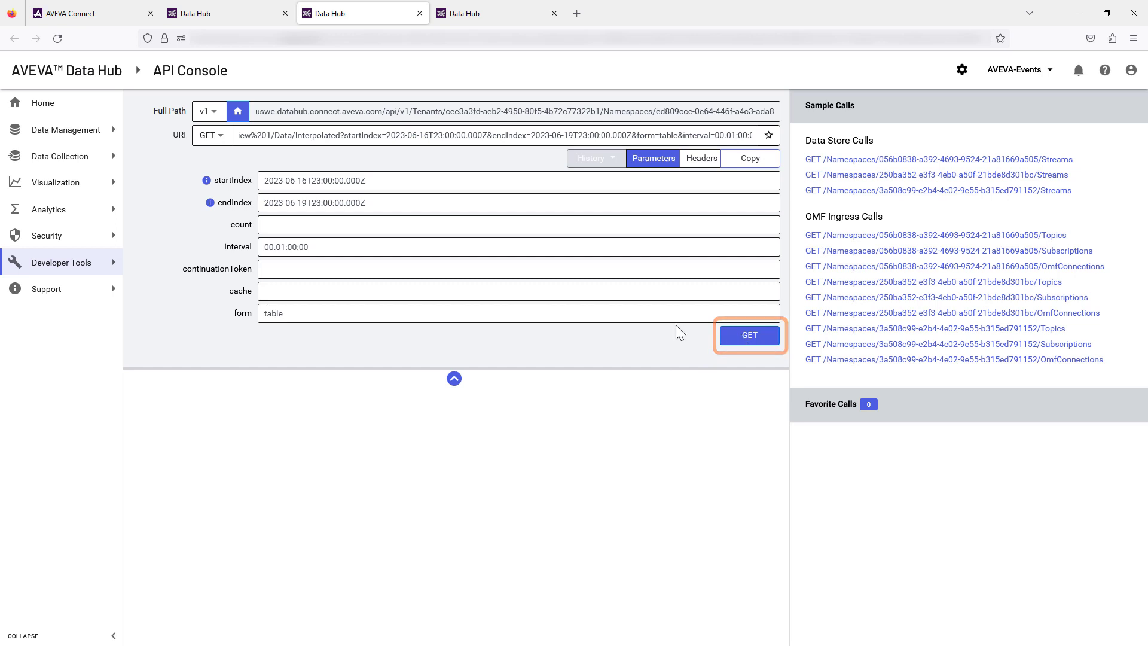
pyautogui.click(248, 17)
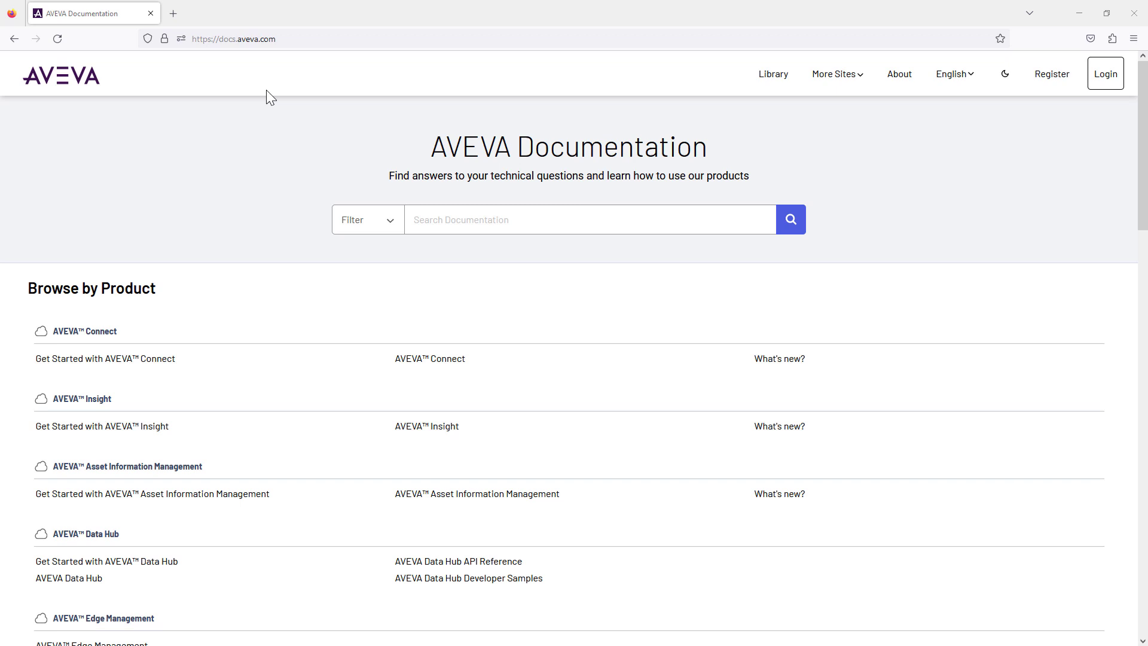
# - Navigate the documentation through AVEVA Data Hub > Analytics > Data Views to 'Create and configure a data view'
pyautogui.click(239, 39)
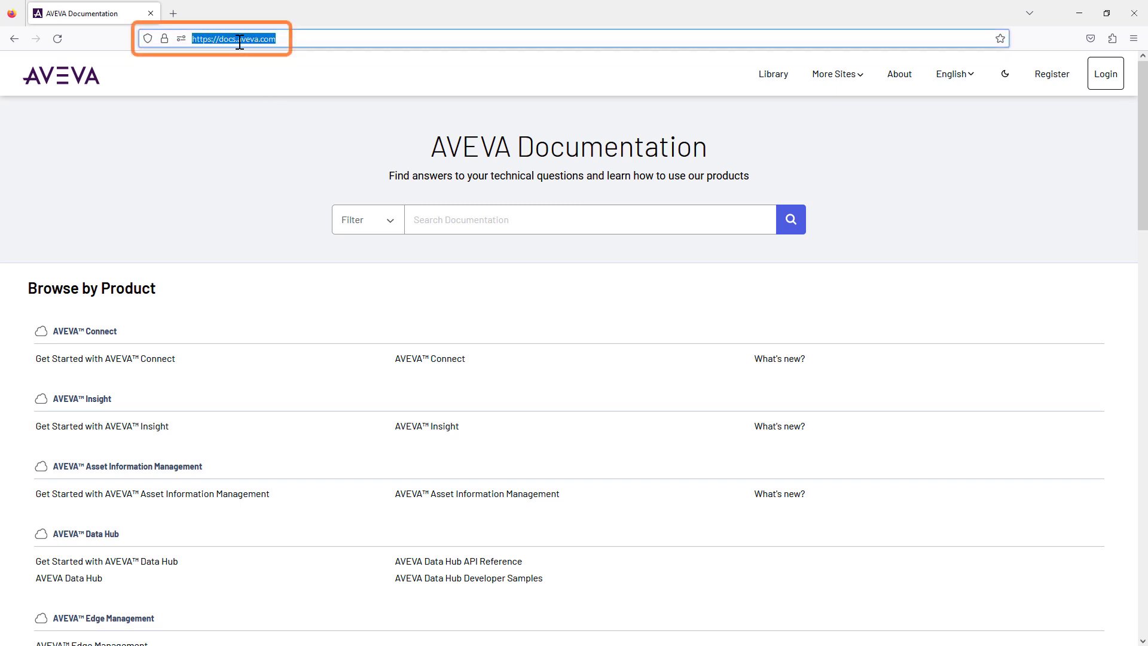
pyautogui.click(238, 80)
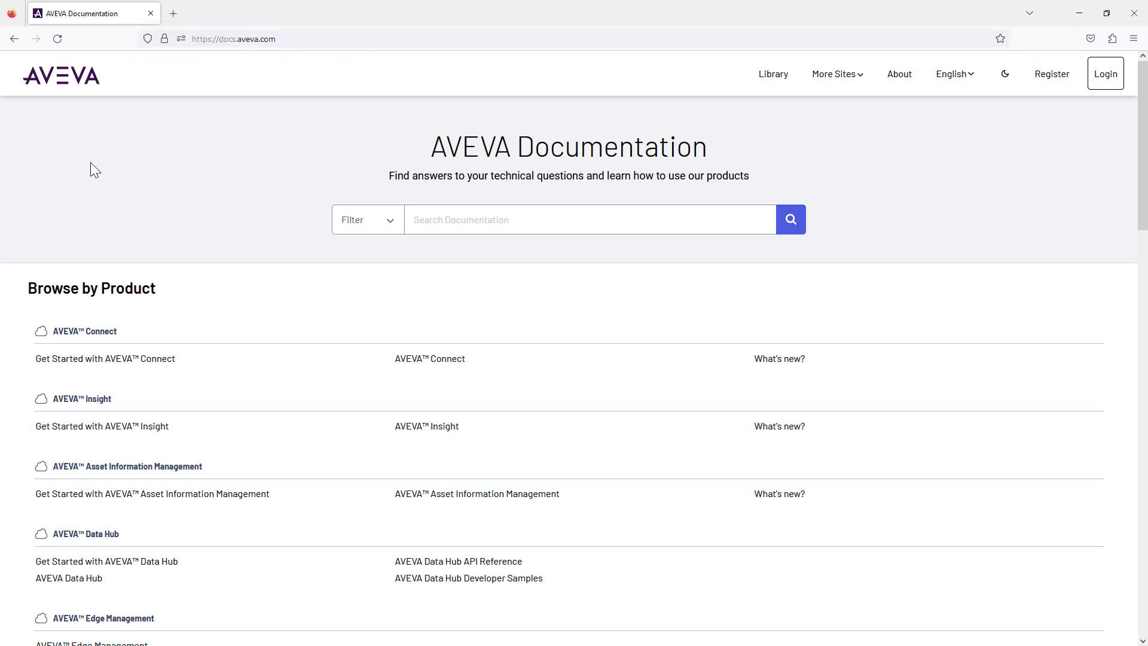
pyautogui.scroll(-2, 91, 163)
pyautogui.click(90, 461)
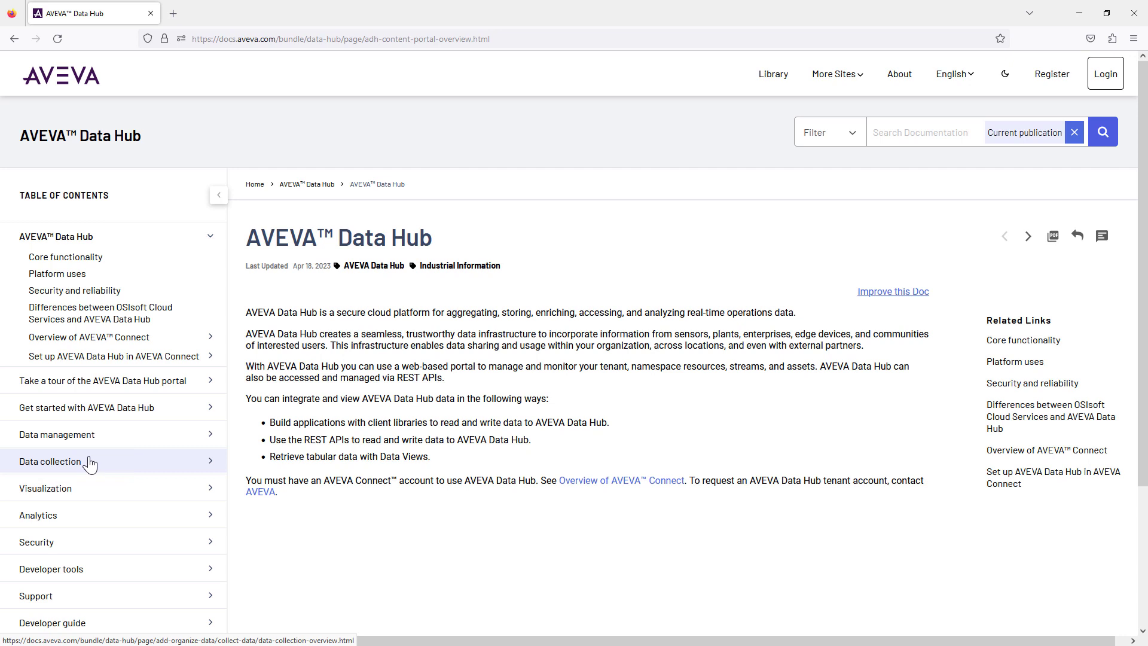
pyautogui.click(89, 506)
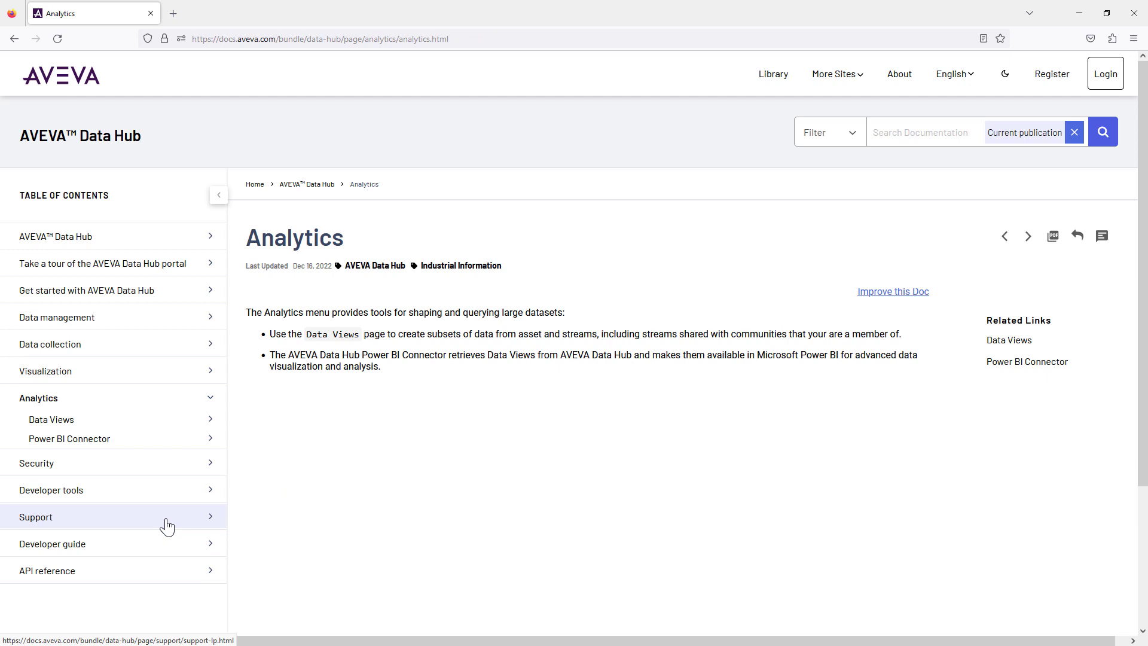
pyautogui.click(124, 423)
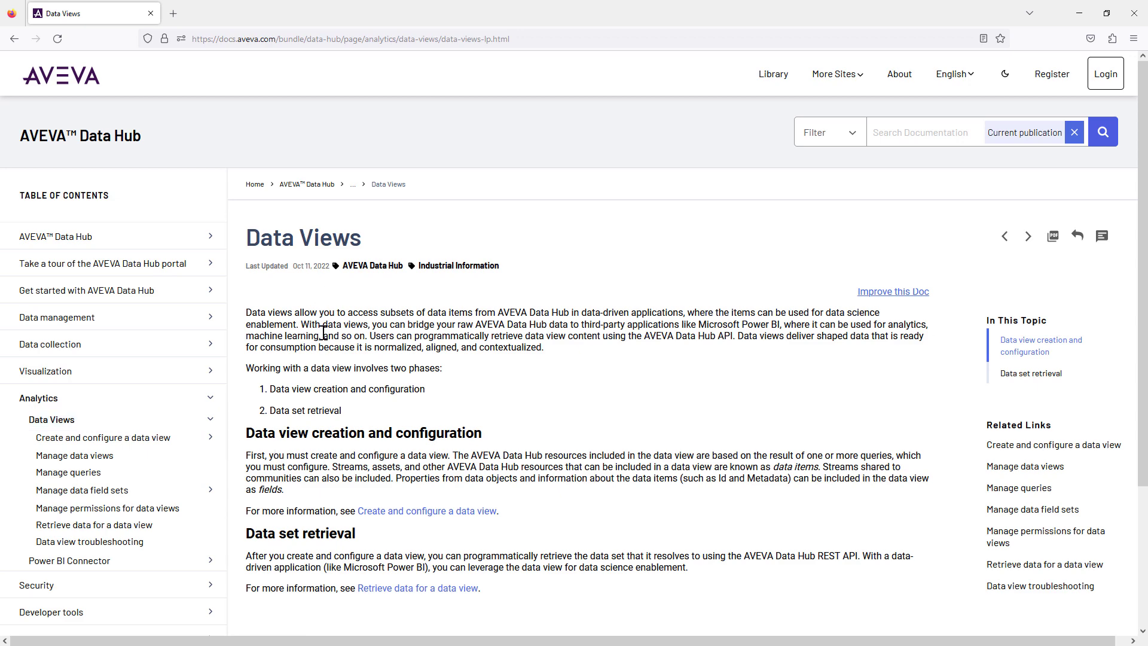
pyautogui.click(158, 439)
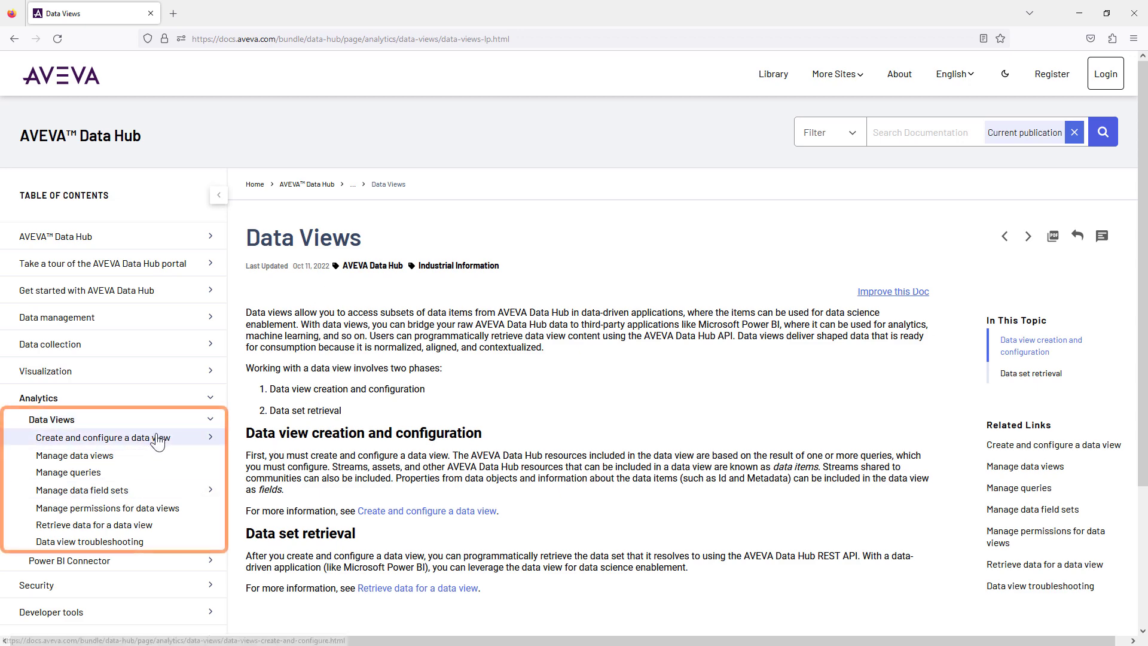